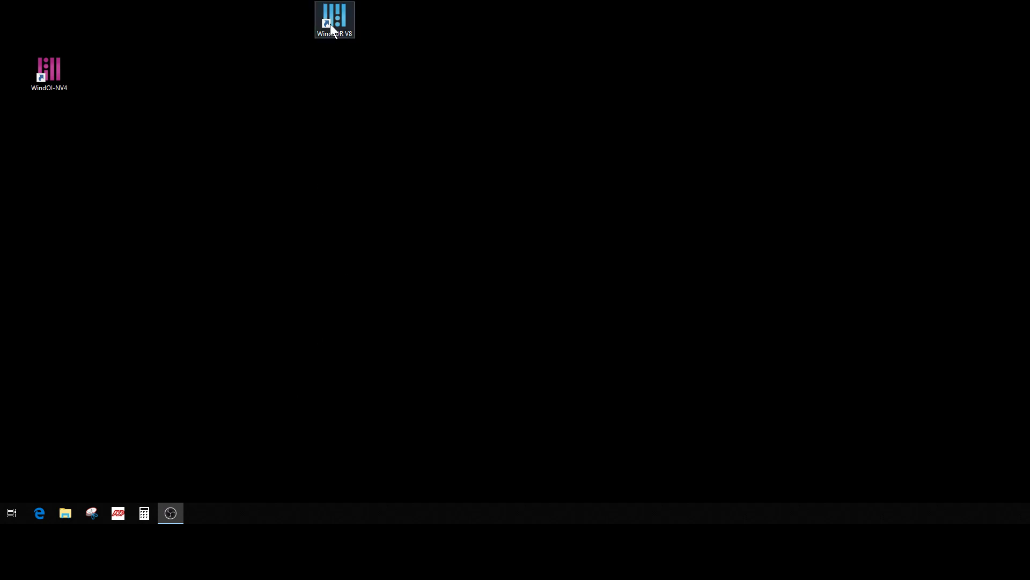
# Launch WindLDR V8, dismiss the Automation Organizer updater and maximize the program window
pyautogui.doubleClick(340, 11)
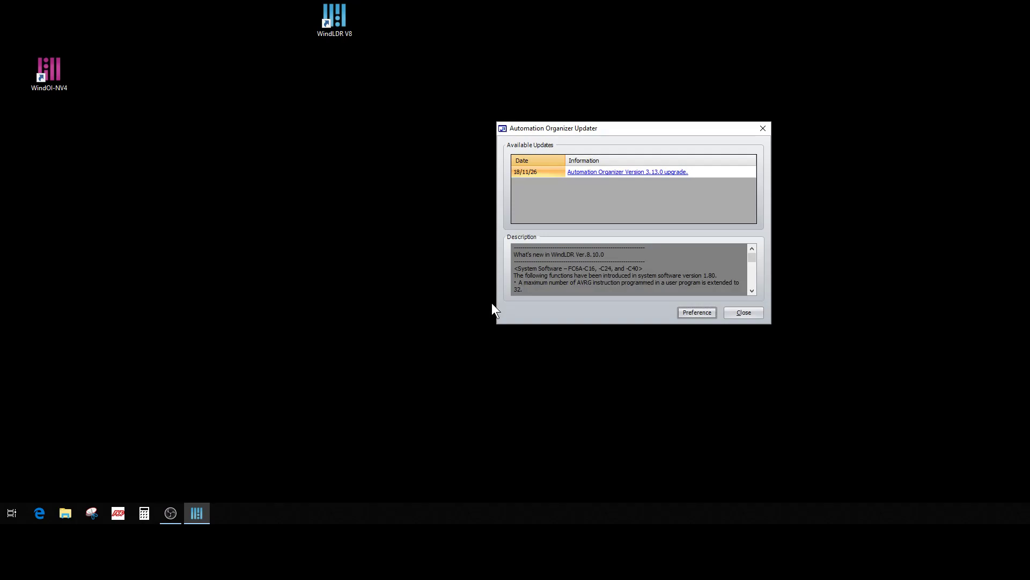
pyautogui.click(759, 316)
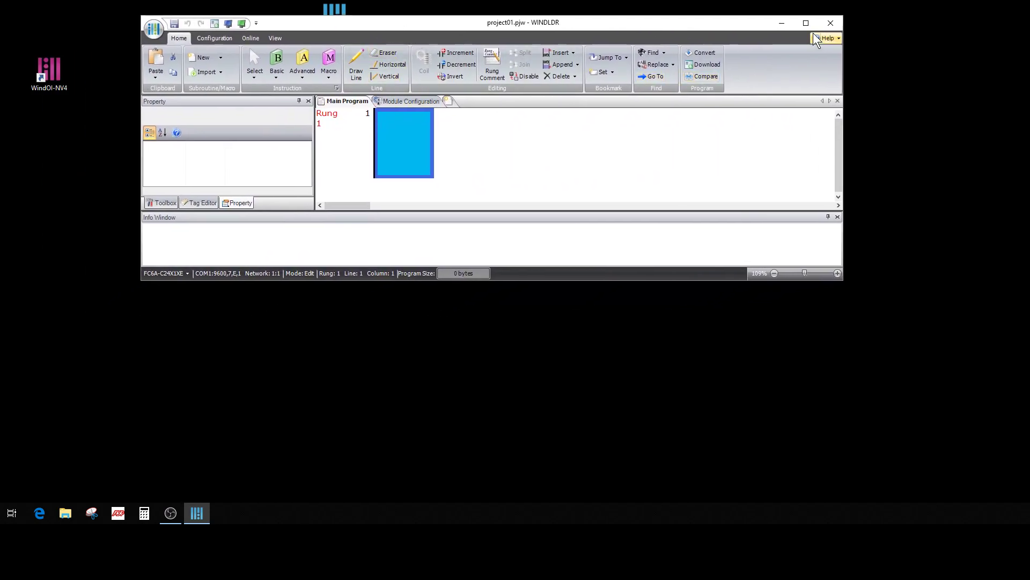
pyautogui.click(806, 23)
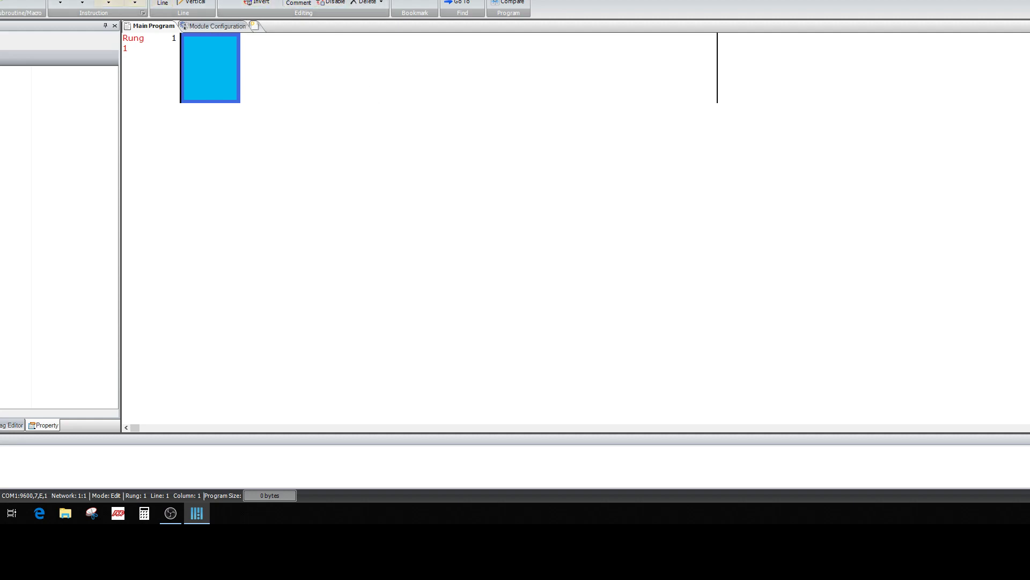
# Look at the serial communication settings and close them without changes
pyautogui.click(425, 3)
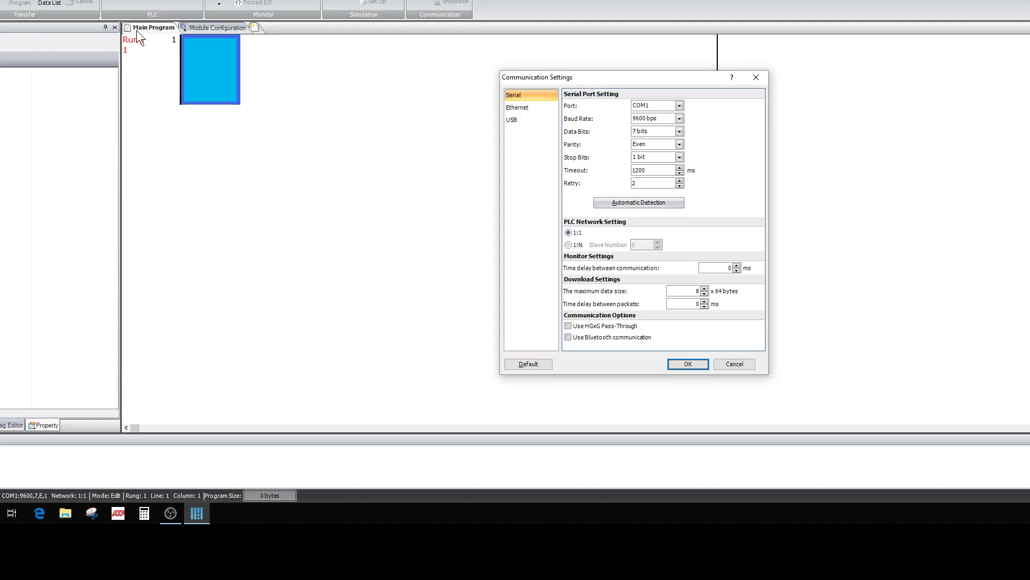
pyautogui.click(755, 78)
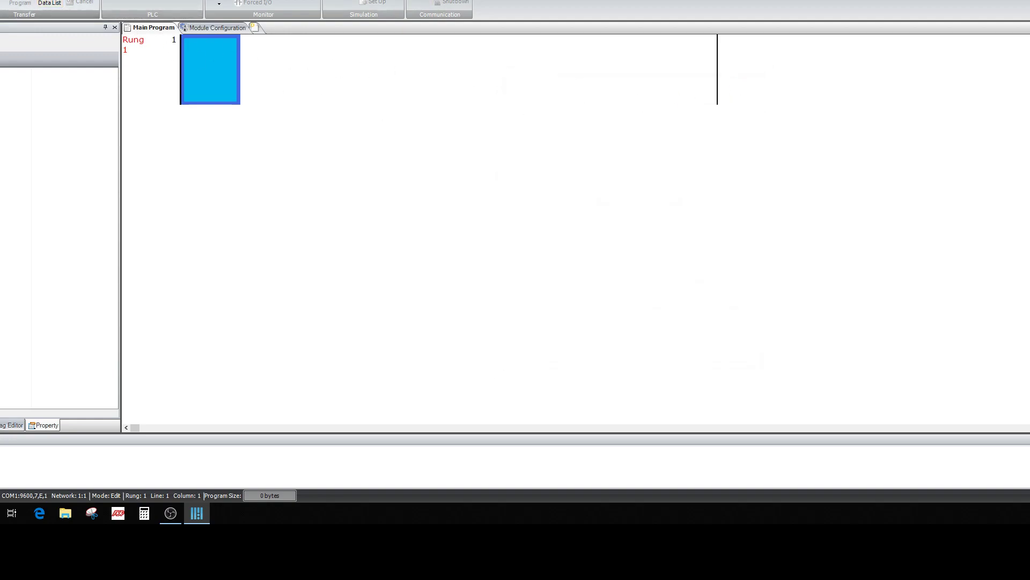
pyautogui.click(110, 1)
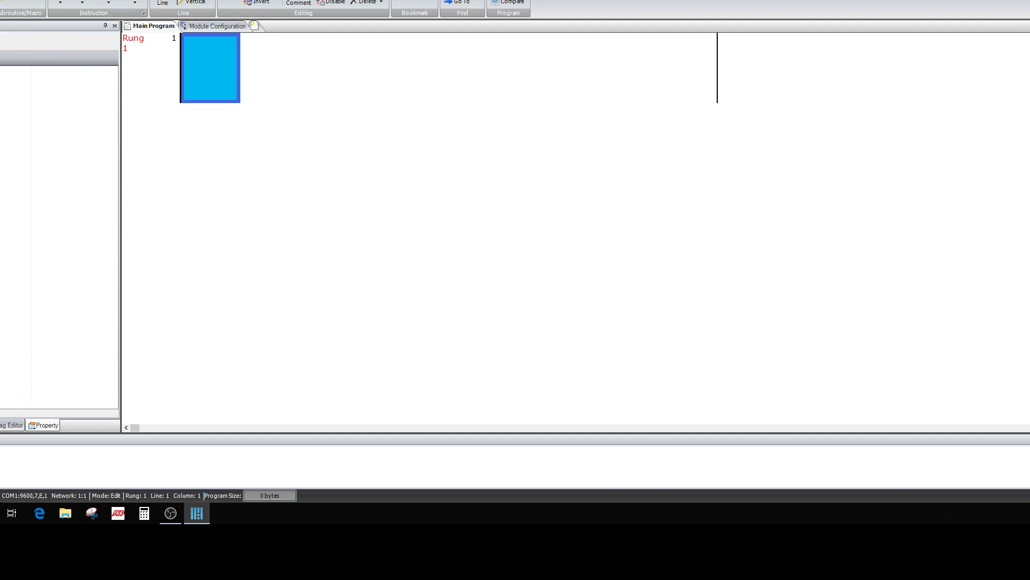
# Review the available PLC models in the quick model list and the PLC Selection dialog without changing the model
pyautogui.click(2, 496)
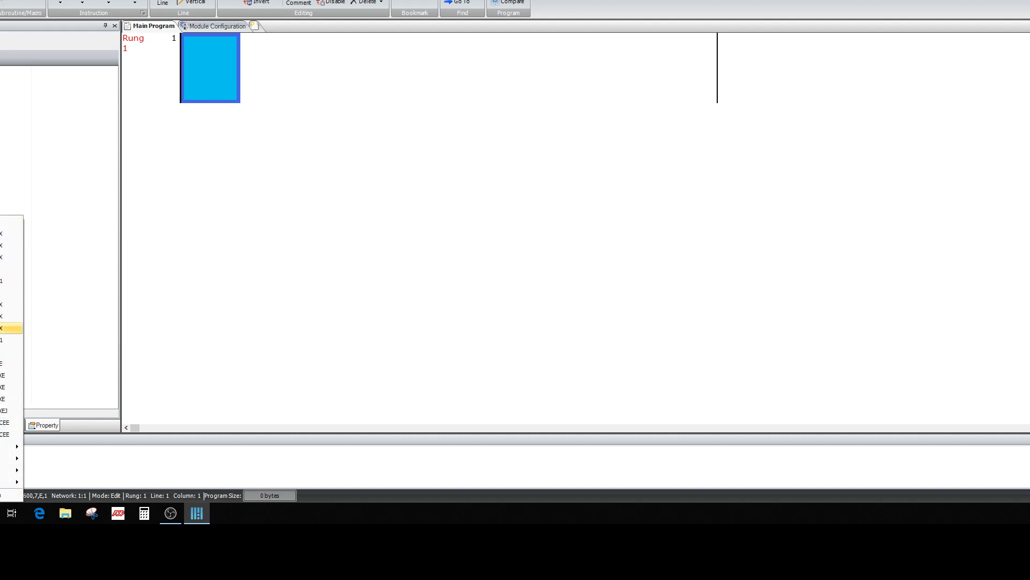
pyautogui.click(69, 280)
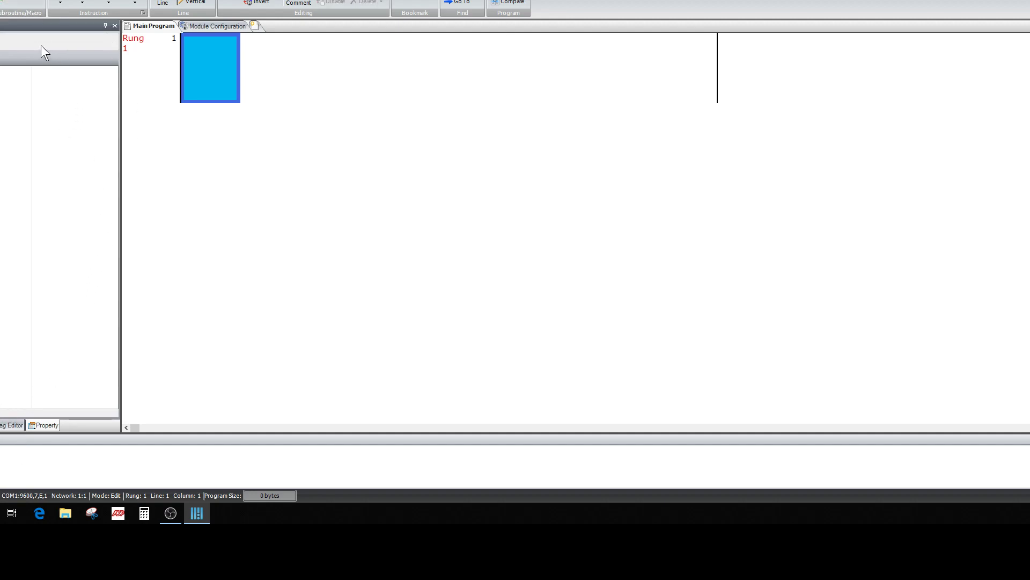
pyautogui.scroll(-1, 22, 6)
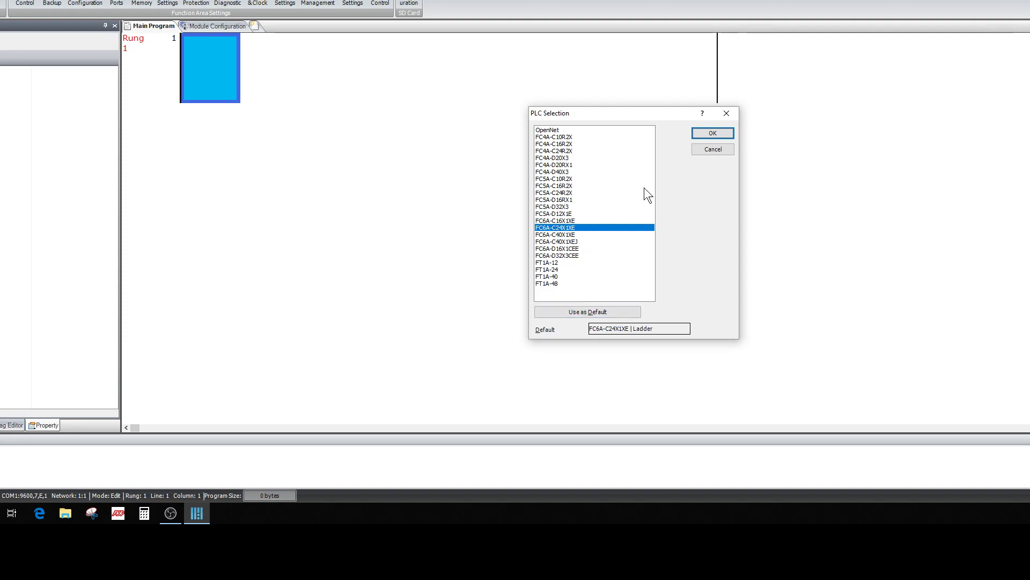
pyautogui.click(733, 115)
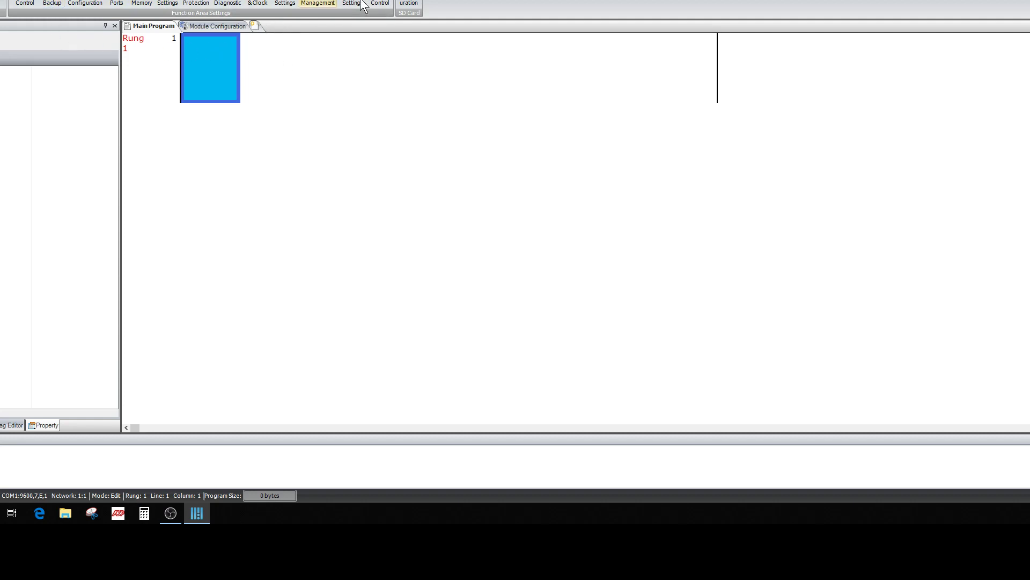
# Switch the PLC communication to Ethernet with the default settings, using IP address 192.168.1.5
pyautogui.scroll(1, 155, 6)
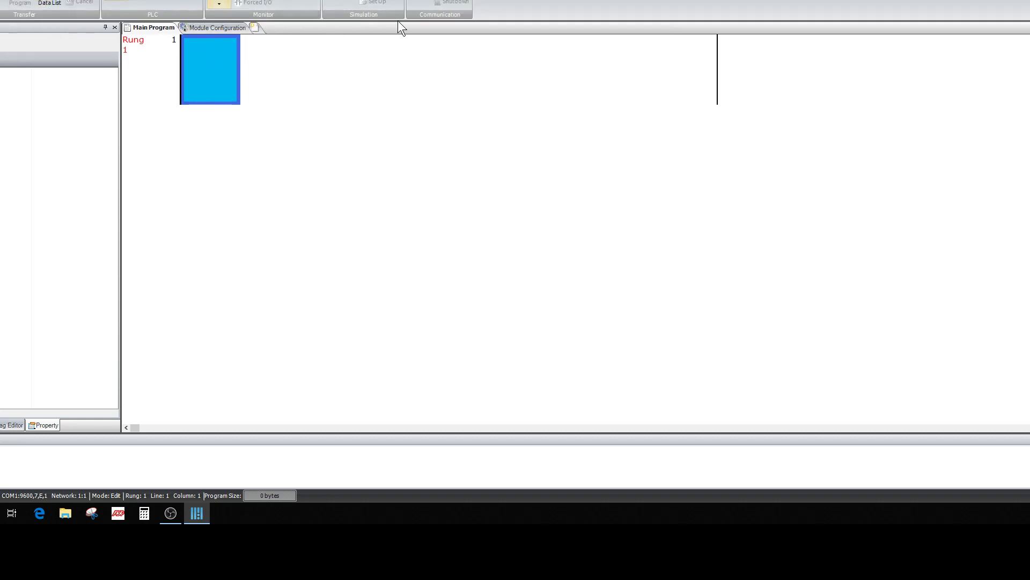
pyautogui.click(418, 3)
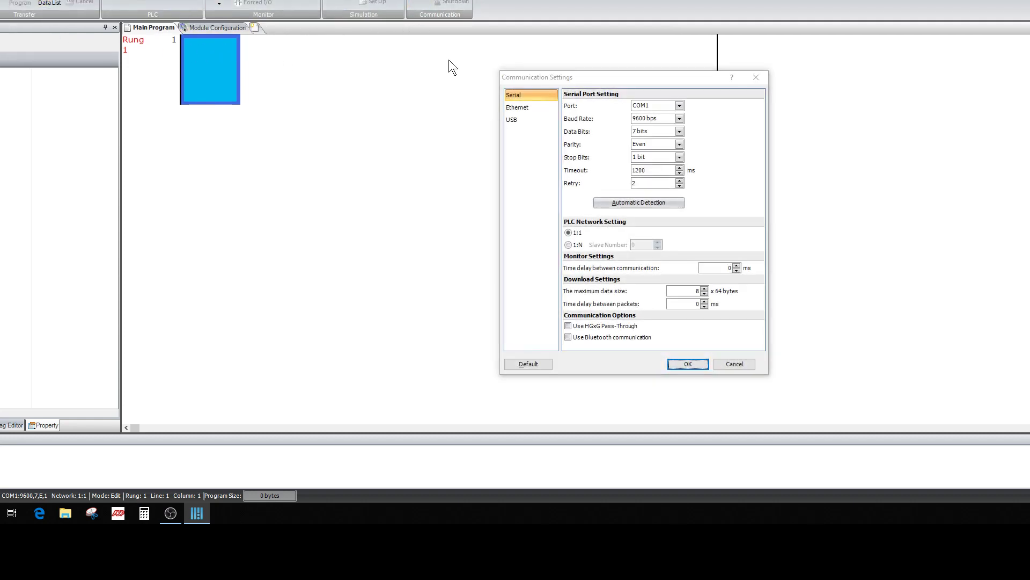
pyautogui.click(526, 108)
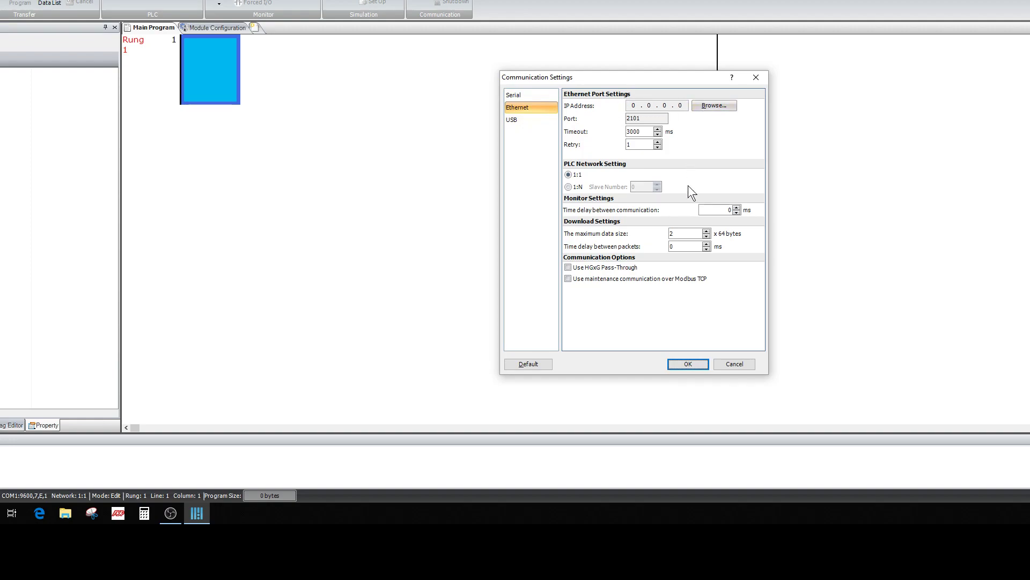
pyautogui.click(546, 365)
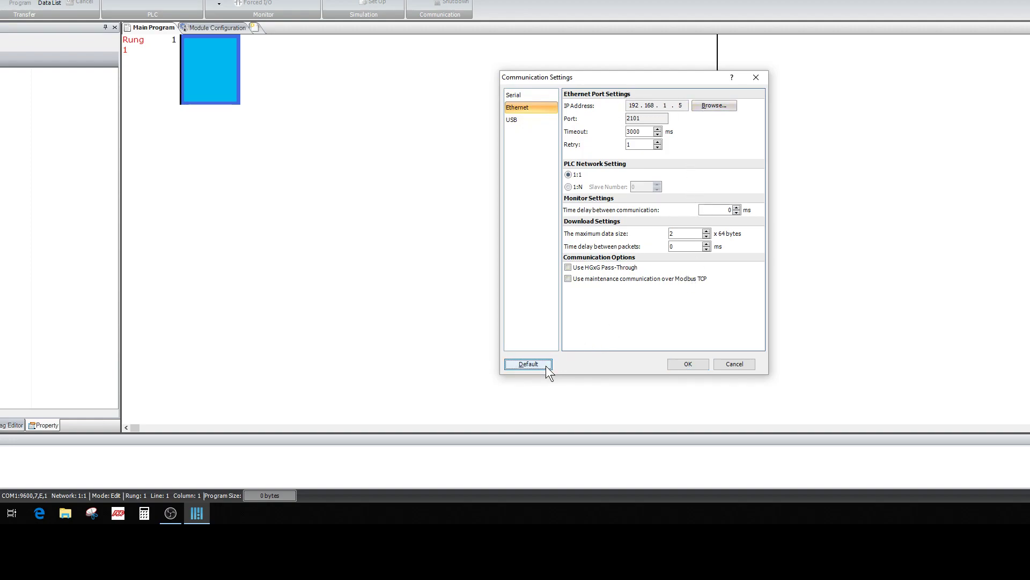
pyautogui.click(679, 105)
pyautogui.press('BackSpace')
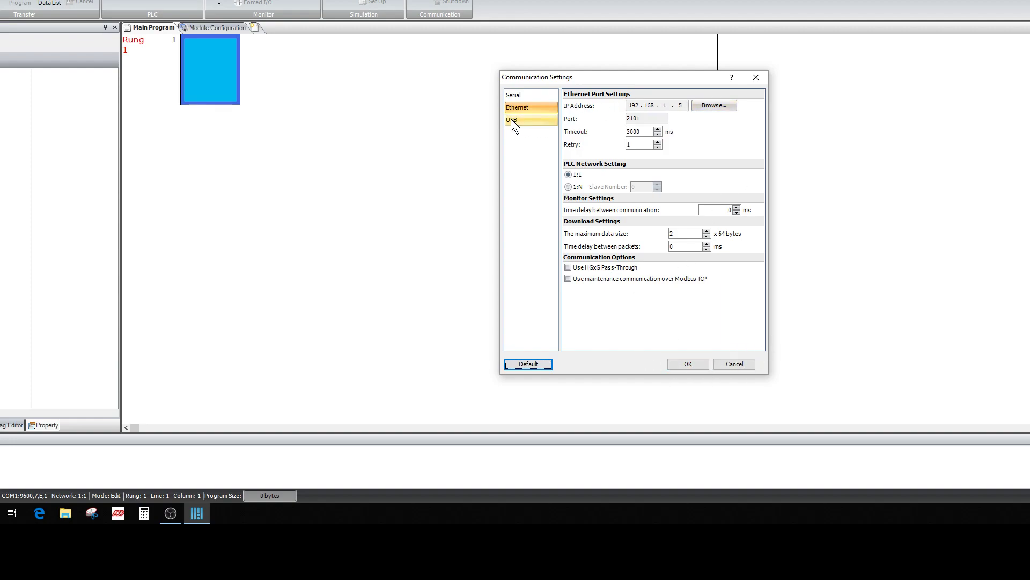
pyautogui.click(682, 365)
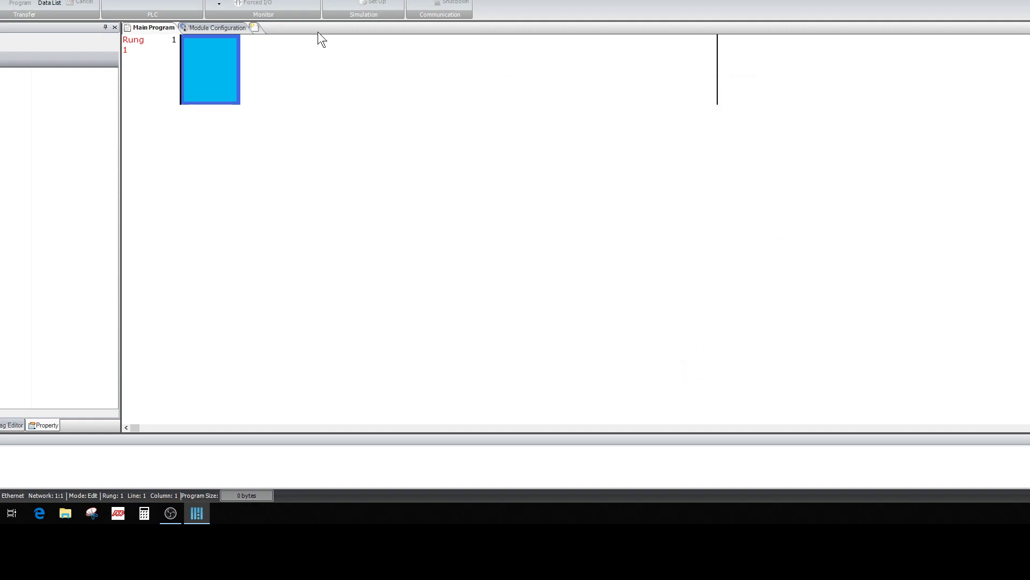
# Open the module configuration with the Tag Editor alongside, and enlarge the CPU module's device address area
pyautogui.click(215, 30)
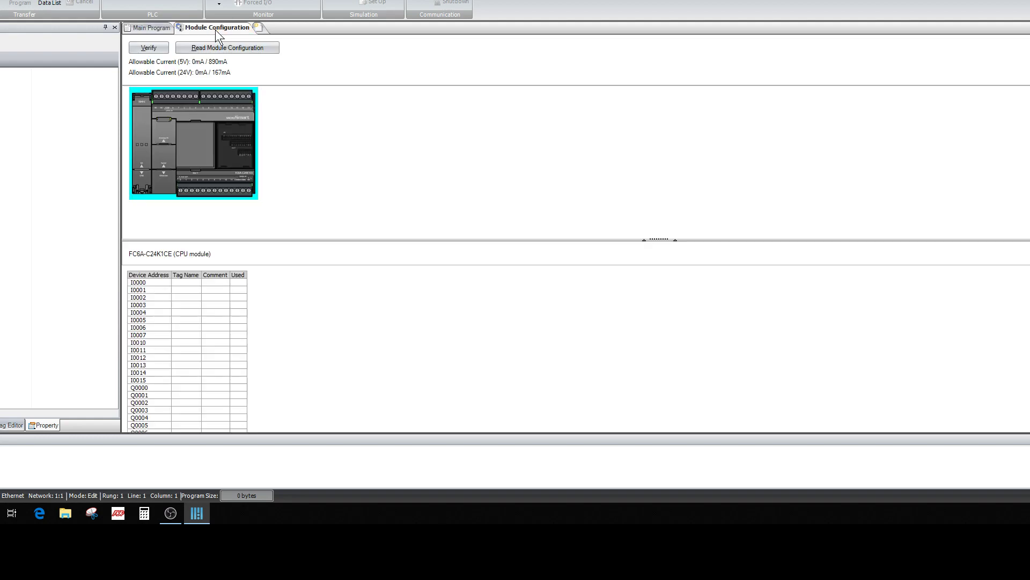
pyautogui.click(155, 27)
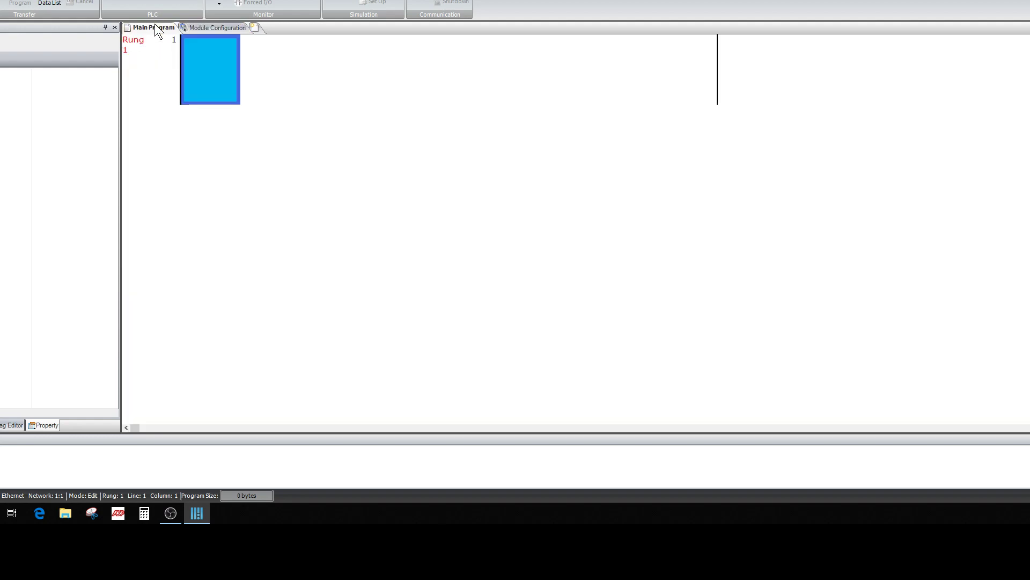
pyautogui.click(217, 30)
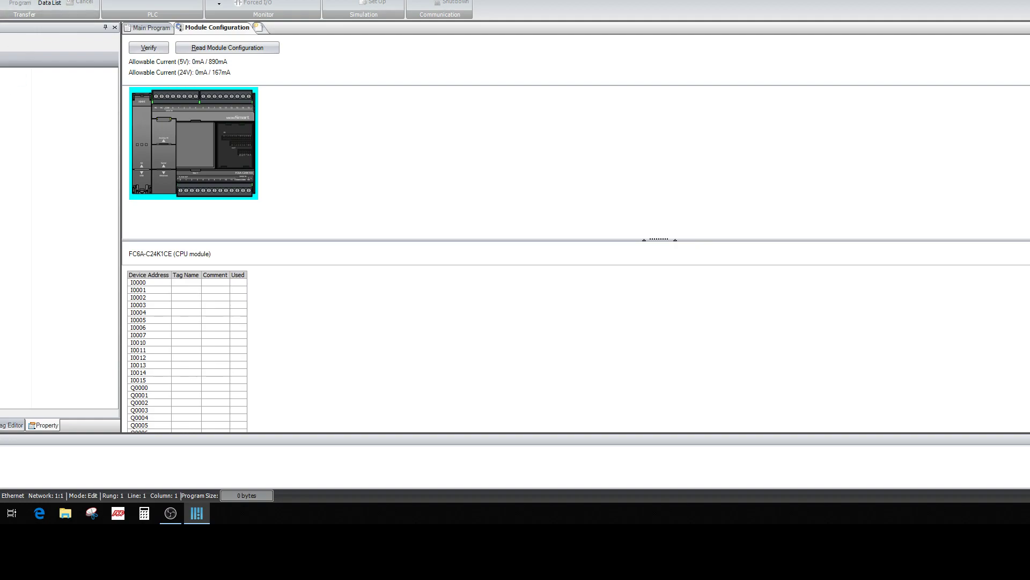
pyautogui.click(11, 424)
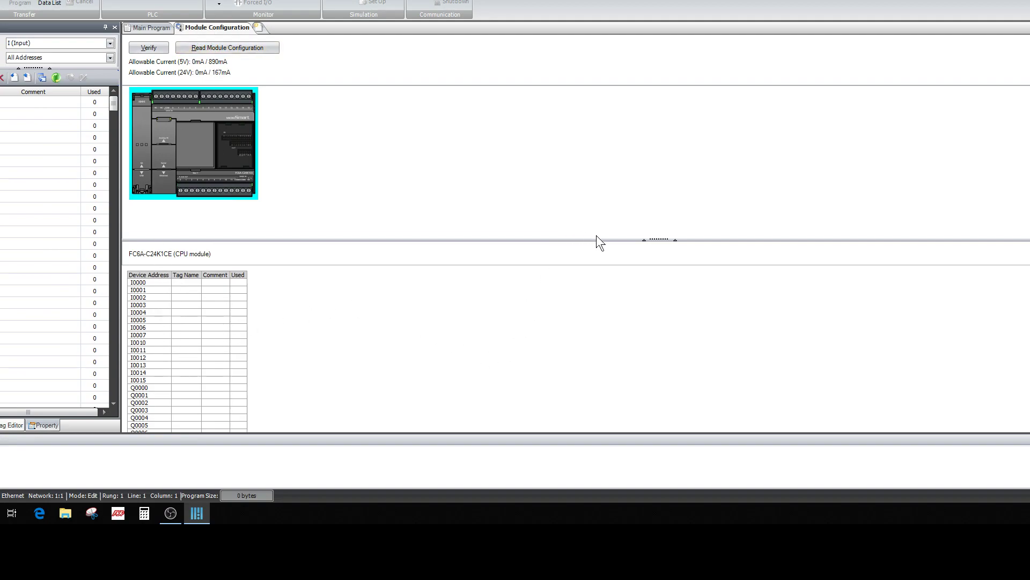
pyautogui.moveTo(658, 240); pyautogui.dragTo(655, 207)
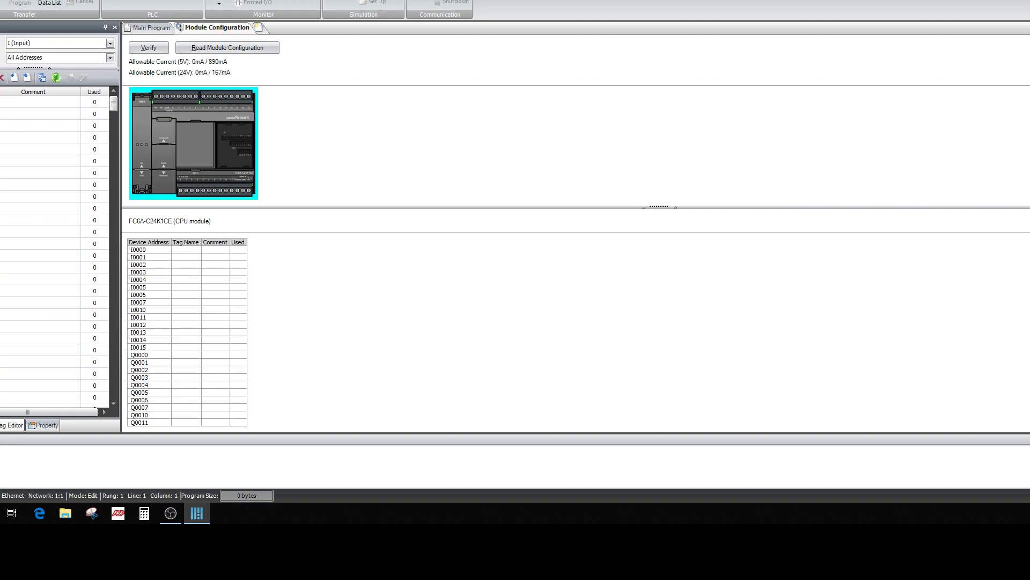
# Restore the WindLDR window from full screen and resize it so the whole window fits within the visible desktop
pyautogui.press('super+Down')
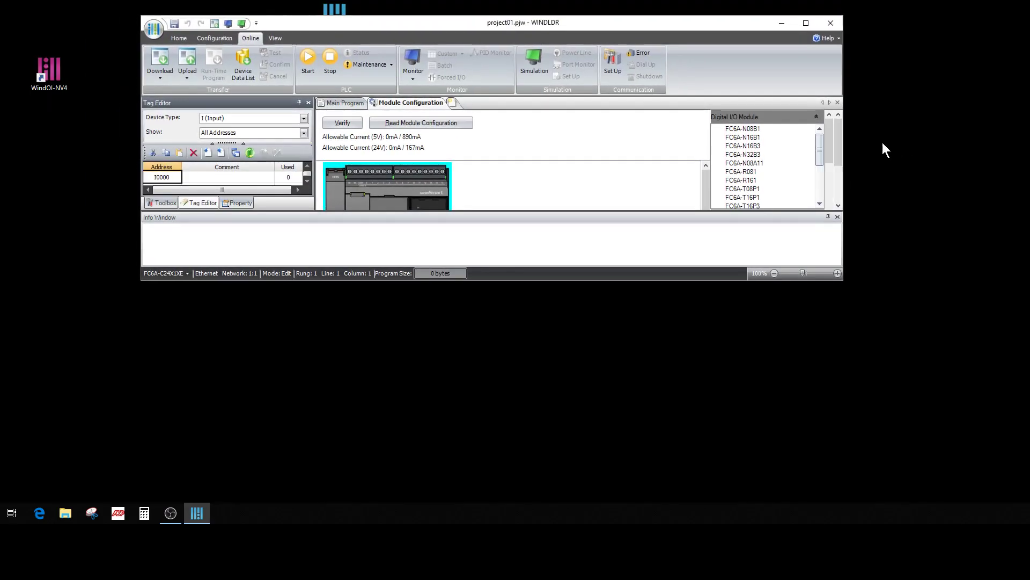
pyautogui.moveTo(843, 144); pyautogui.dragTo(1025, 188)
pyautogui.moveTo(661, 282); pyautogui.dragTo(633, 524)
pyautogui.moveTo(140, 233); pyautogui.dragTo(11, 269)
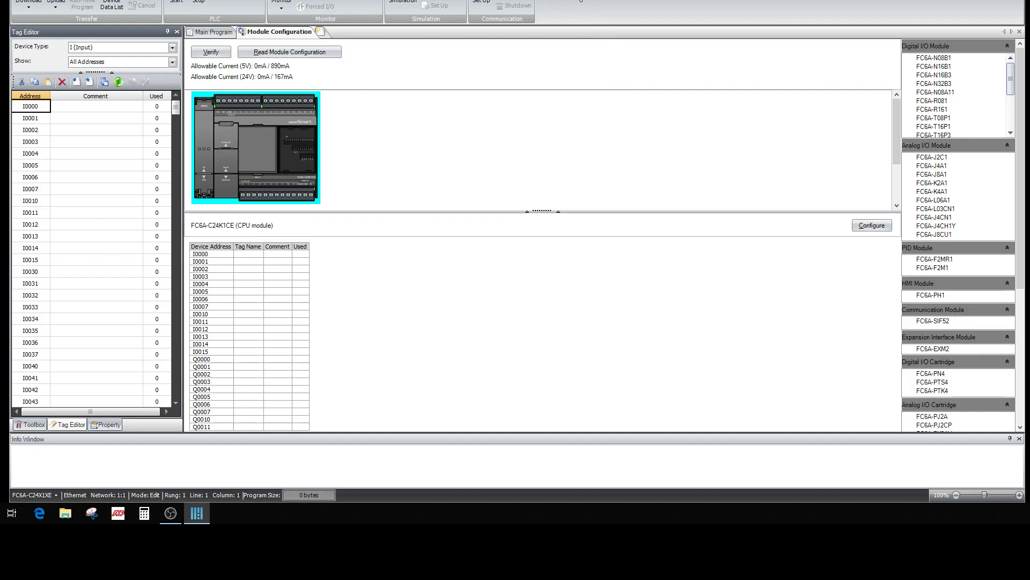
pyautogui.moveTo(578, 2)
pyautogui.mouseDown()
pyautogui.moveTo(578, 28)
pyautogui.moveTo(592, 5)
pyautogui.mouseUp()
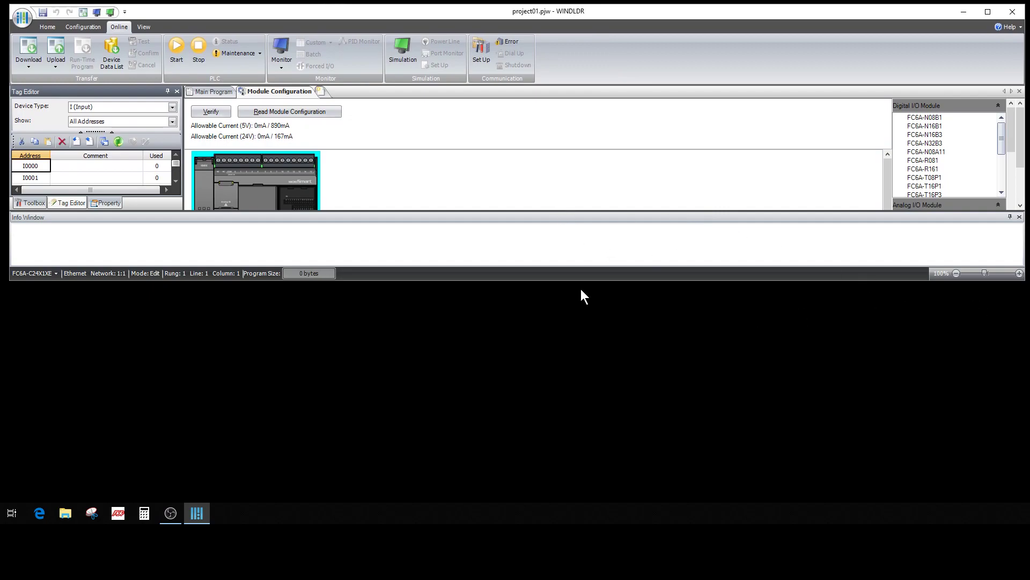
pyautogui.moveTo(530, 280); pyautogui.dragTo(535, 499)
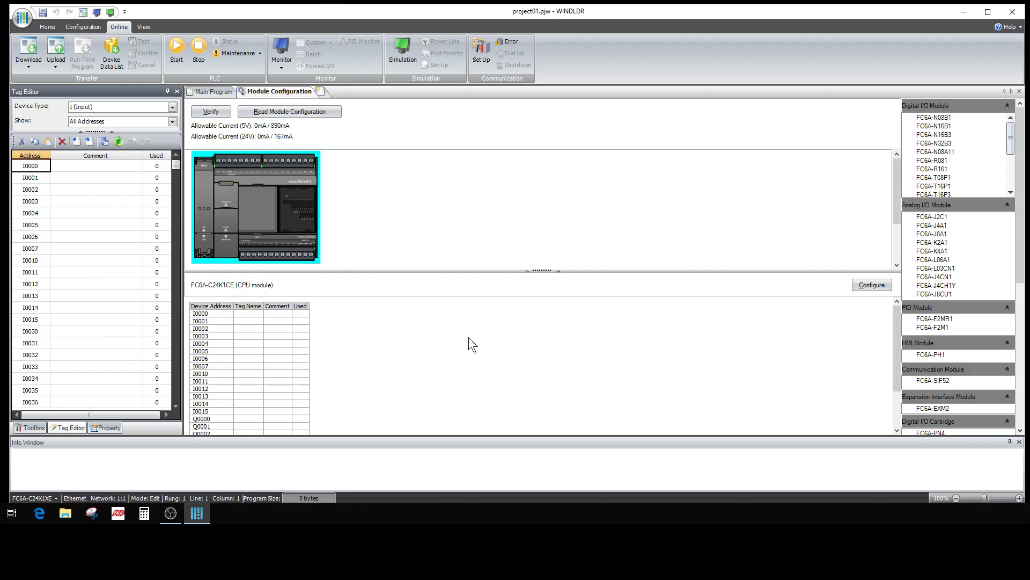
# Add an FC6A-J2C1 analog I/O module next to the CPU module in slot 1
pyautogui.moveTo(899, 343)
pyautogui.mouseDown()
pyautogui.moveTo(889, 377)
pyautogui.moveTo(905, 360)
pyautogui.moveTo(885, 395)
pyautogui.mouseUp()
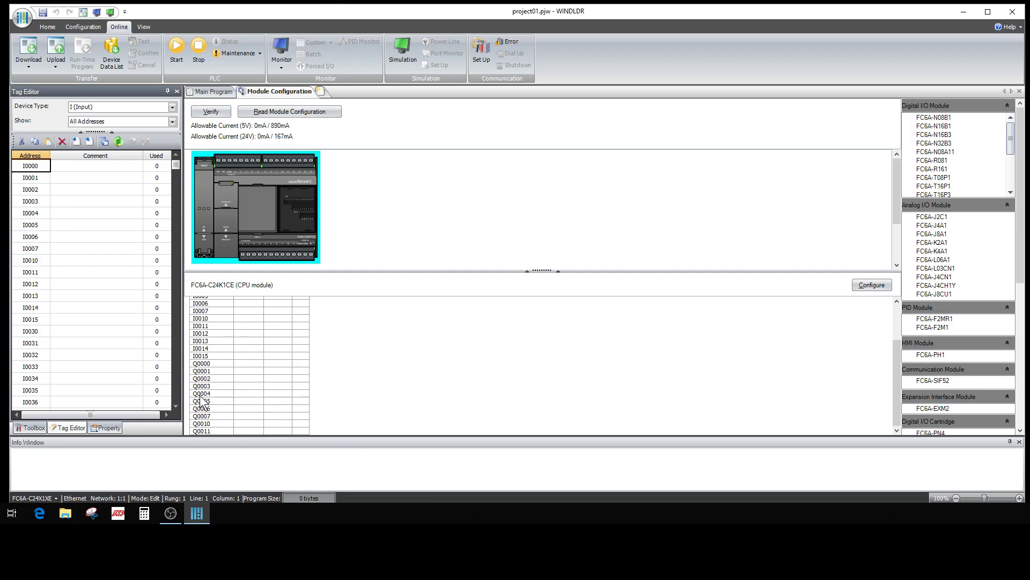
pyautogui.moveTo(896, 373); pyautogui.dragTo(899, 340)
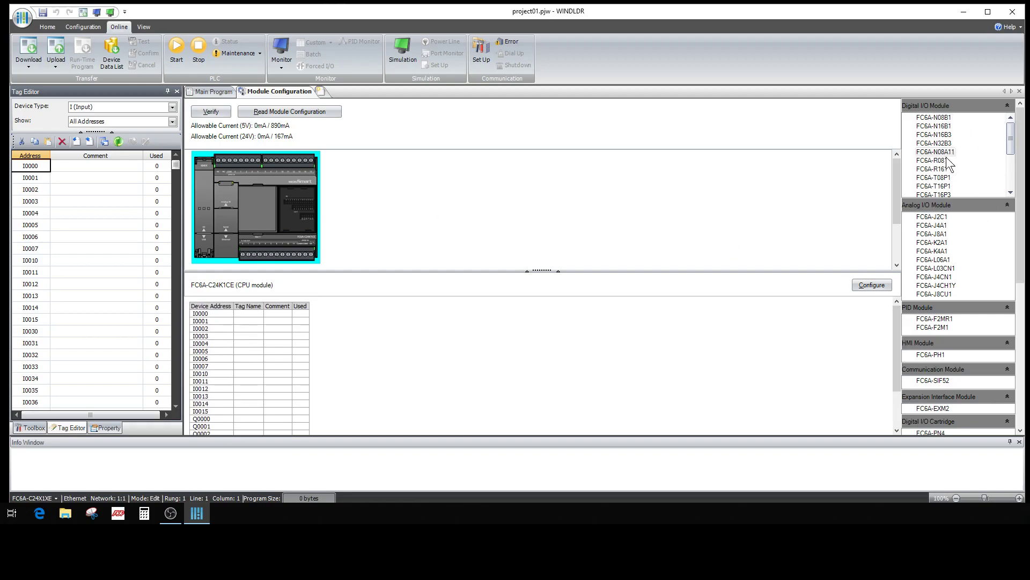
pyautogui.click(945, 217)
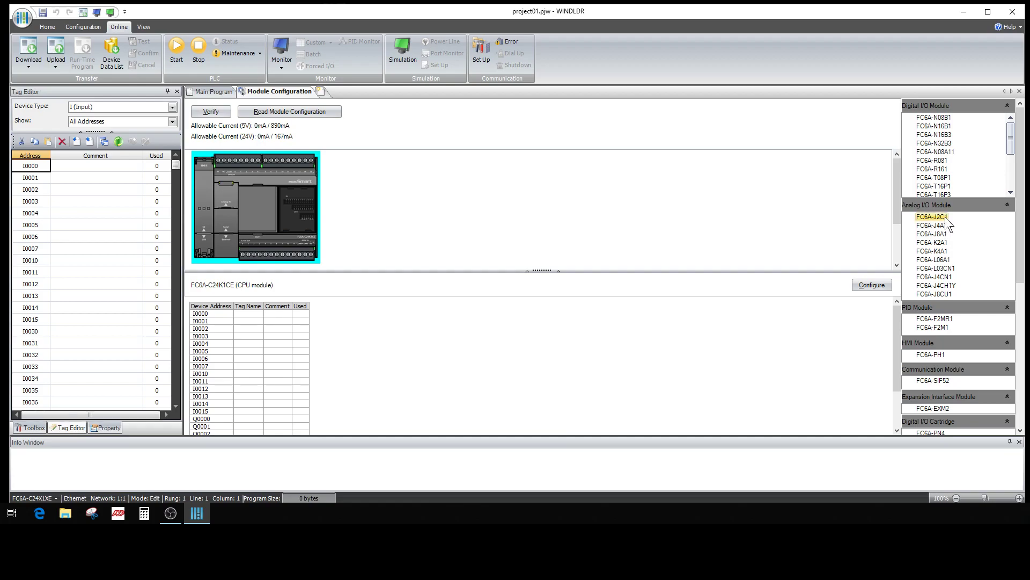
pyautogui.moveTo(945, 217); pyautogui.dragTo(381, 185)
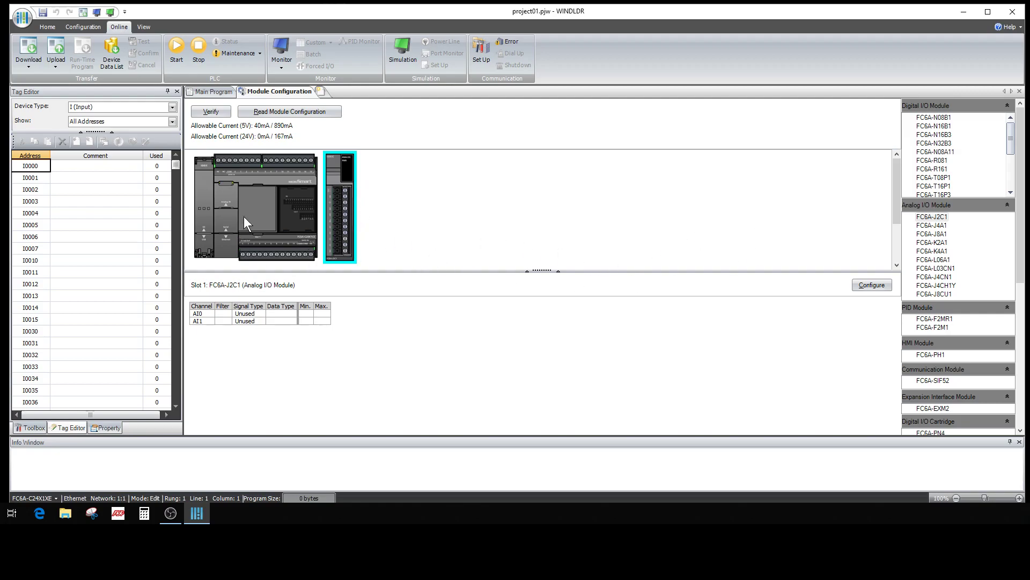
# Configure channel AI0 of the FC6A-J2C1 module with the signal type 4 to 20mA DC
pyautogui.click(261, 199)
pyautogui.click(308, 176)
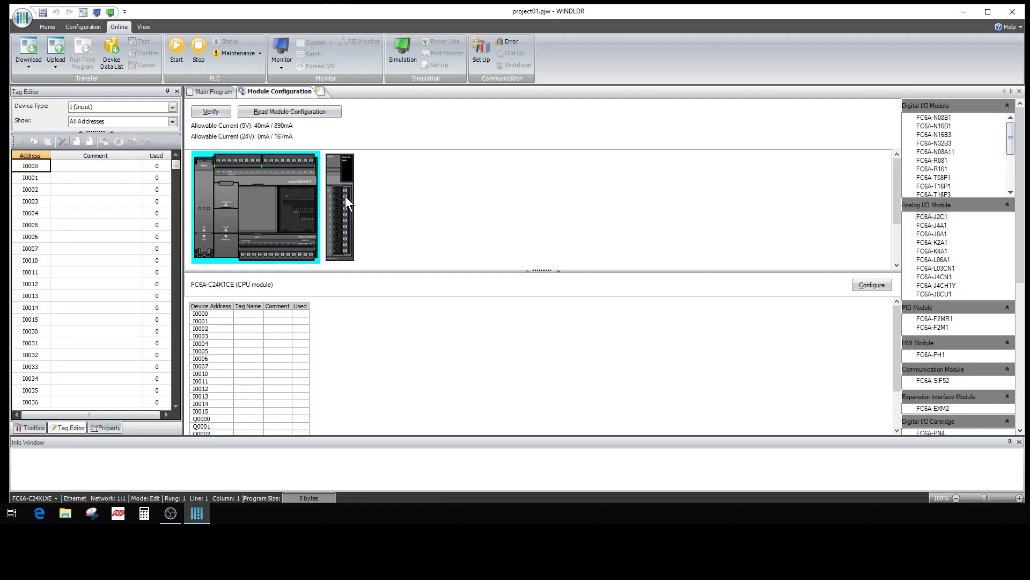
pyautogui.click(347, 202)
pyautogui.click(873, 285)
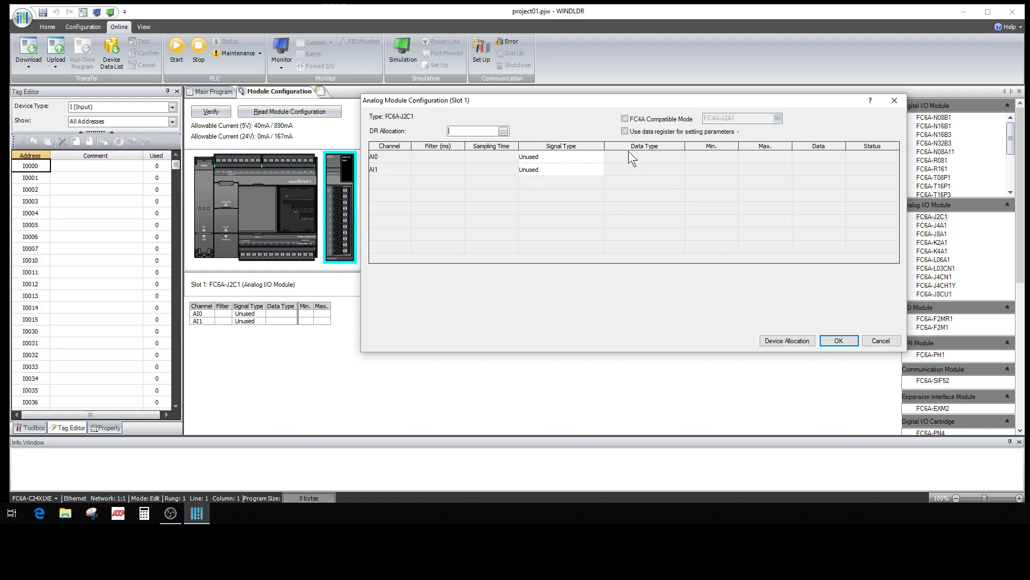
pyautogui.click(588, 157)
pyautogui.click(598, 156)
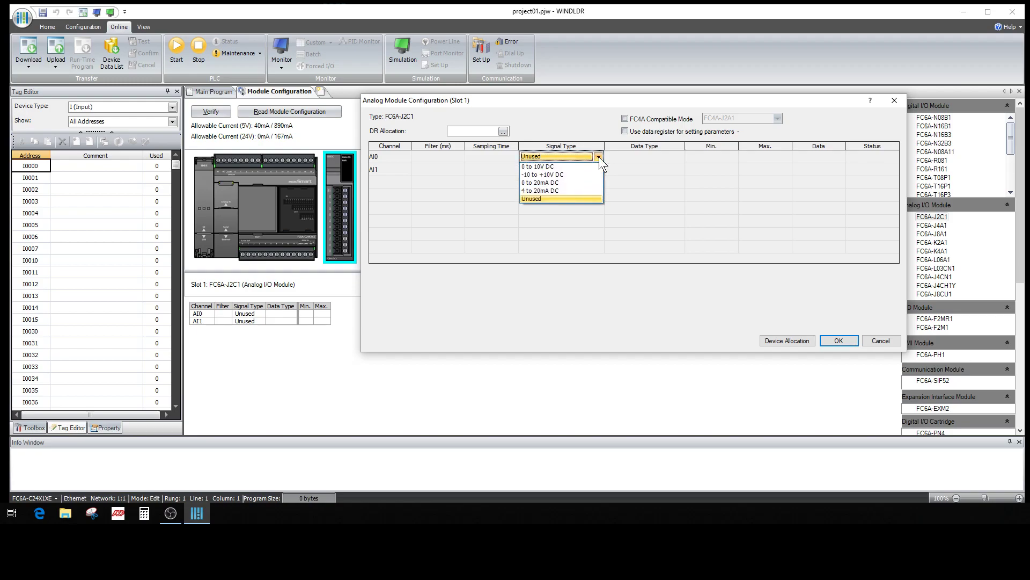
pyautogui.click(561, 191)
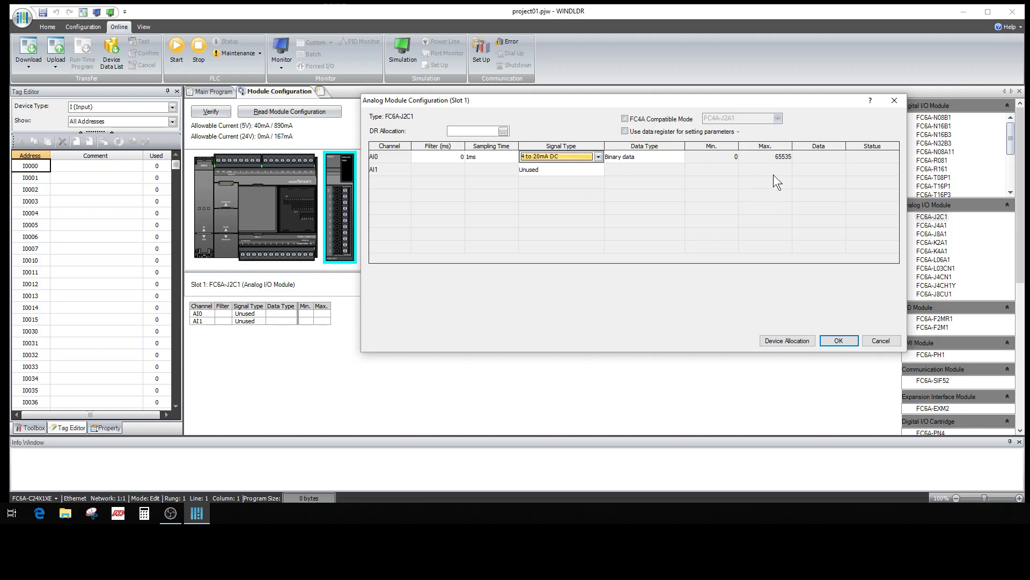
# Set the data type of channel AI0 to Optional range
pyautogui.click(675, 158)
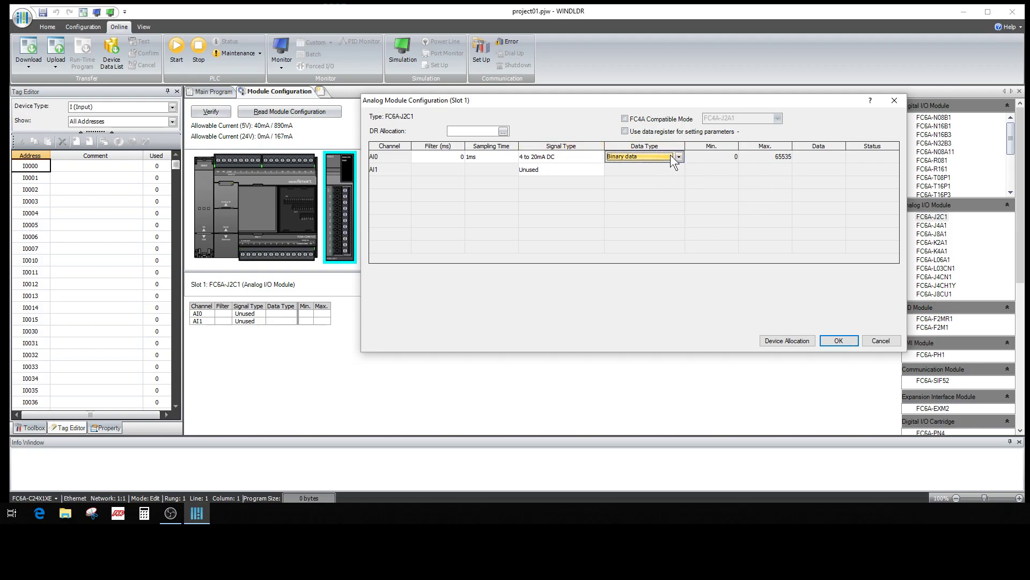
pyautogui.click(680, 158)
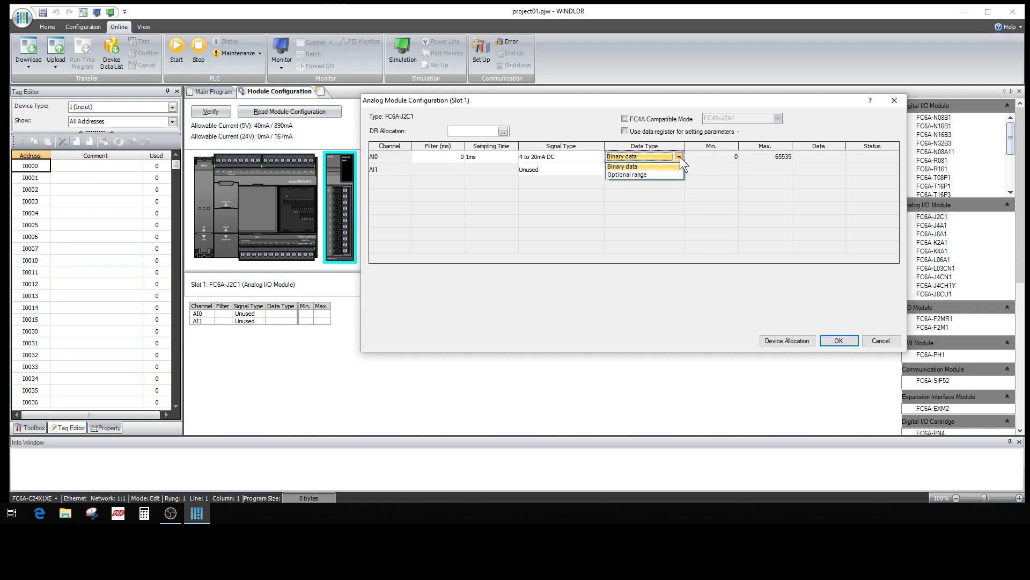
pyautogui.click(679, 156)
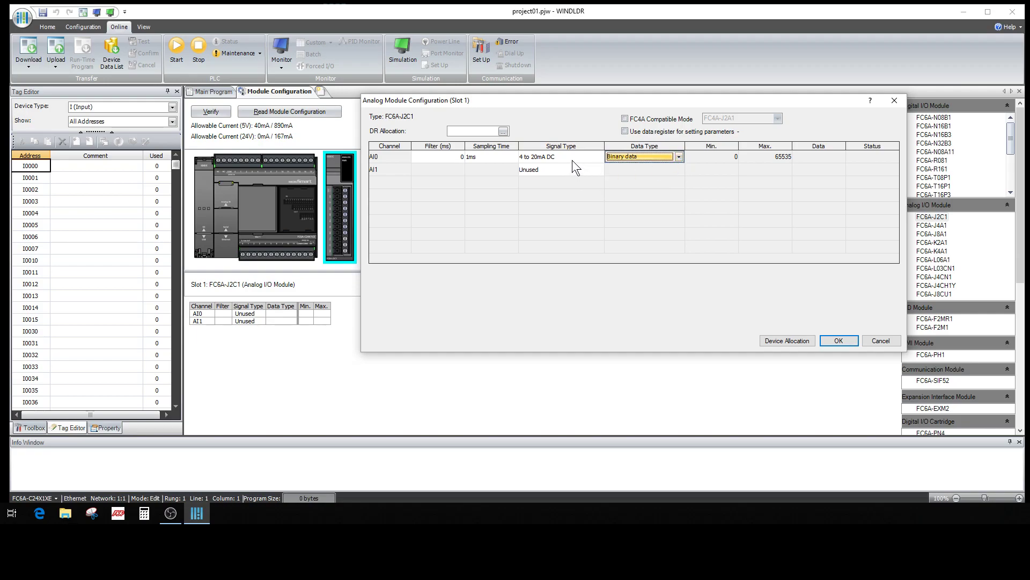
pyautogui.click(680, 155)
pyautogui.click(651, 175)
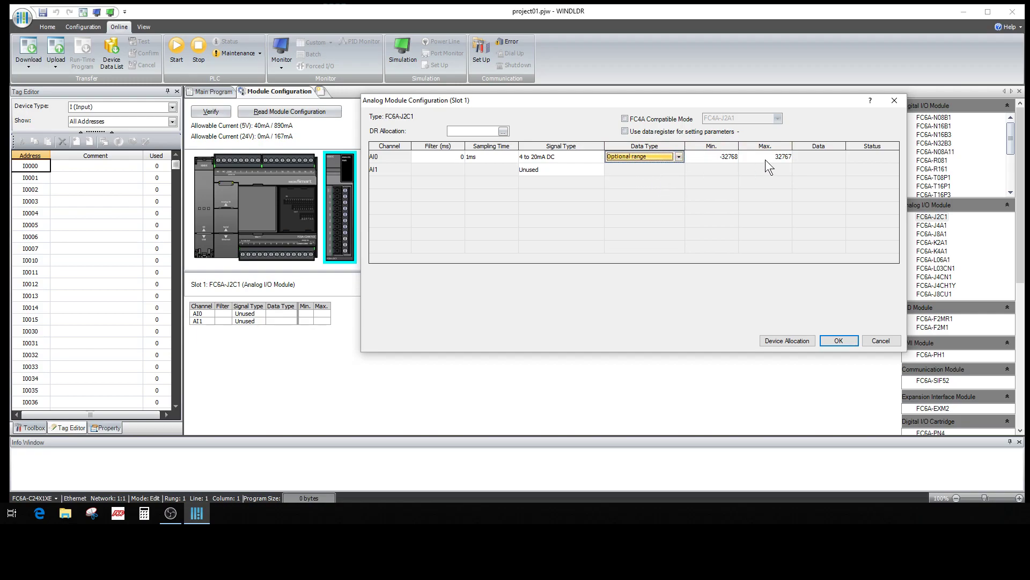
# Set channel AI0's range to a minimum of 0 and a maximum of 500
pyautogui.click(719, 158)
pyautogui.moveTo(705, 155); pyautogui.dragTo(762, 160)
pyautogui.write('0')
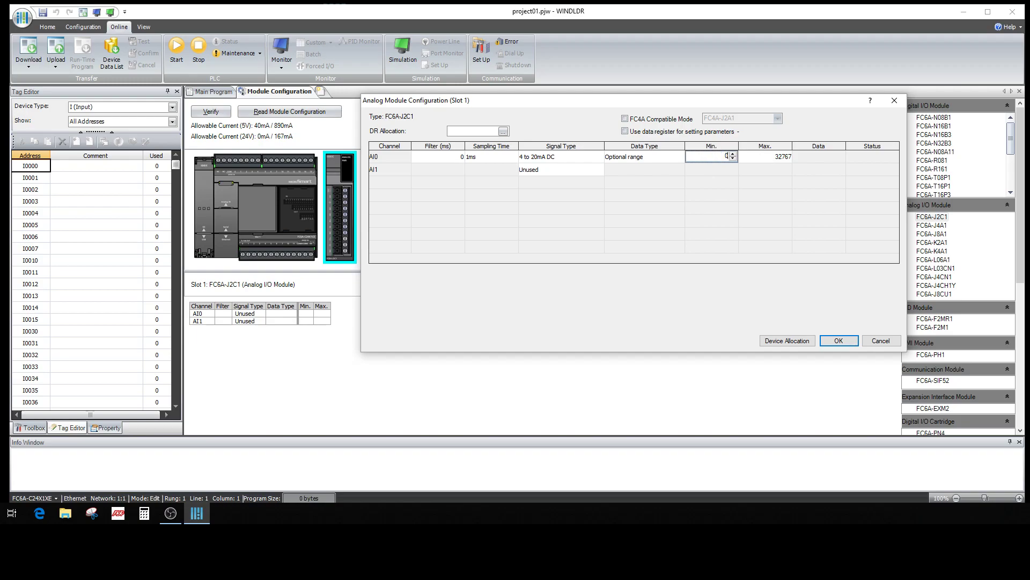
pyautogui.click(769, 159)
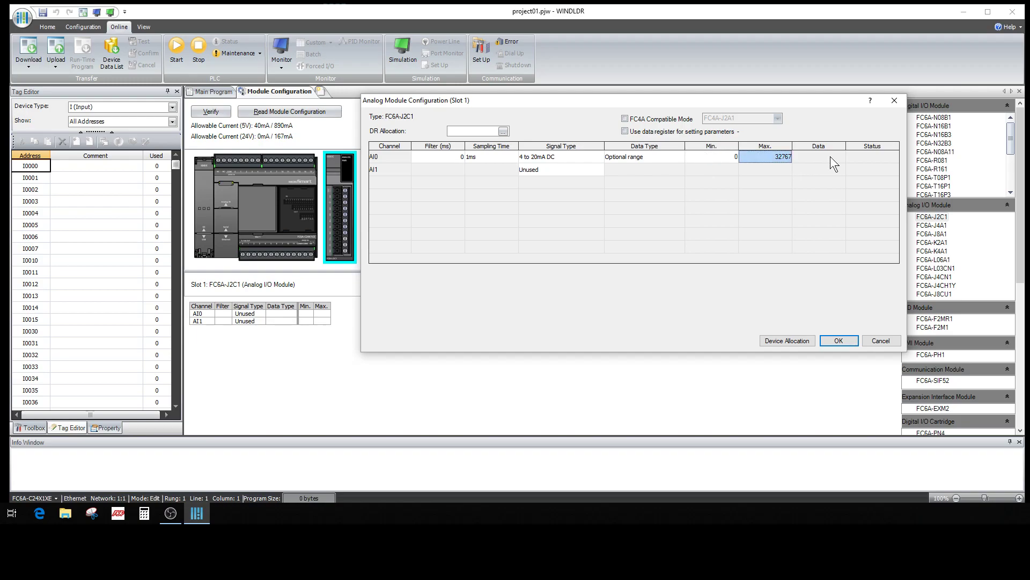
pyautogui.write('500')
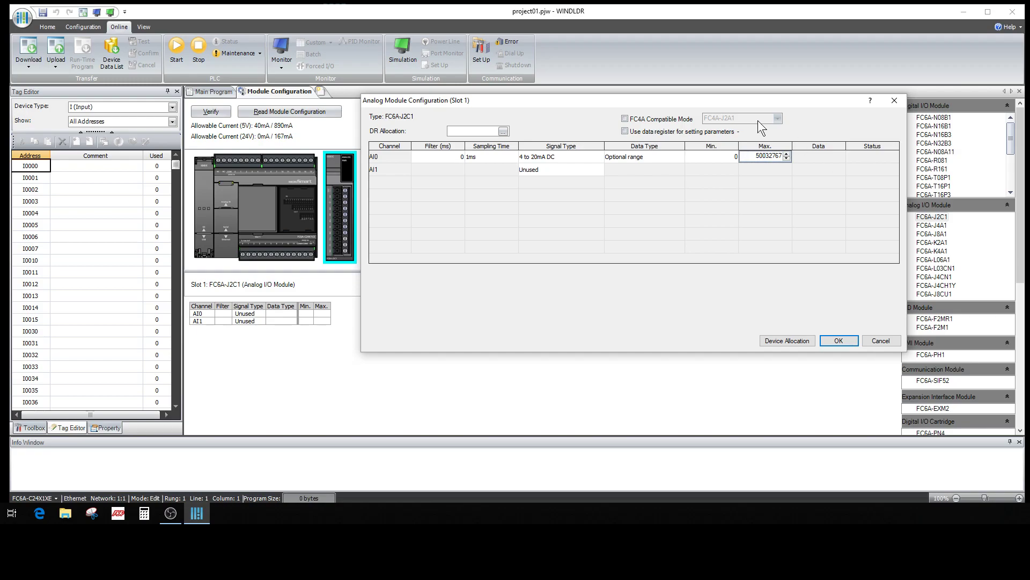
pyautogui.moveTo(751, 156); pyautogui.dragTo(785, 157)
pyautogui.write('500')
pyautogui.press('Return')
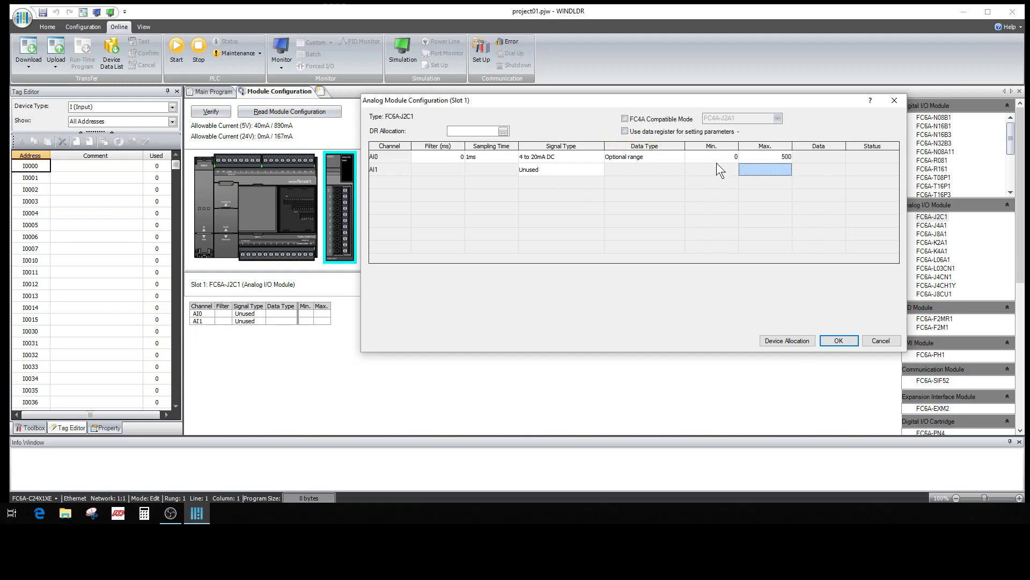
# Configure channel AI1 with the signal type 4 to 20mA DC and the data type Binary data
pyautogui.click(587, 172)
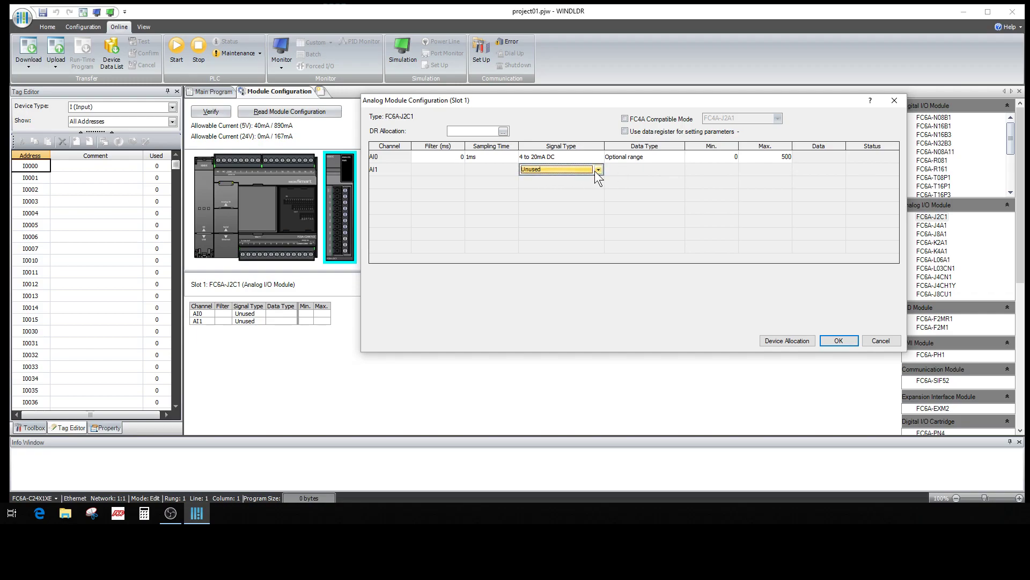
pyautogui.click(596, 170)
pyautogui.click(558, 203)
pyautogui.click(671, 171)
pyautogui.click(681, 169)
pyautogui.click(649, 181)
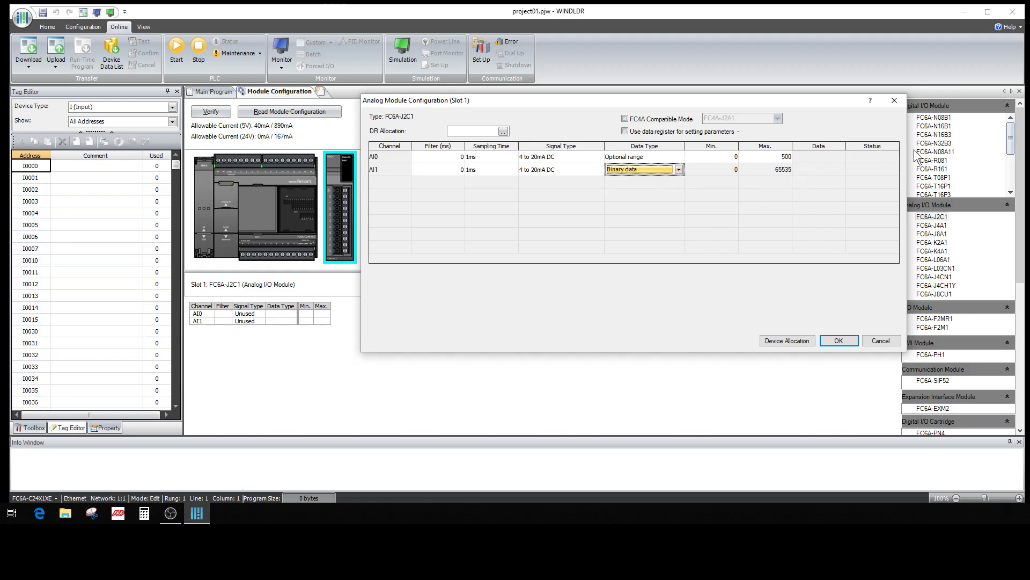
pyautogui.click(503, 131)
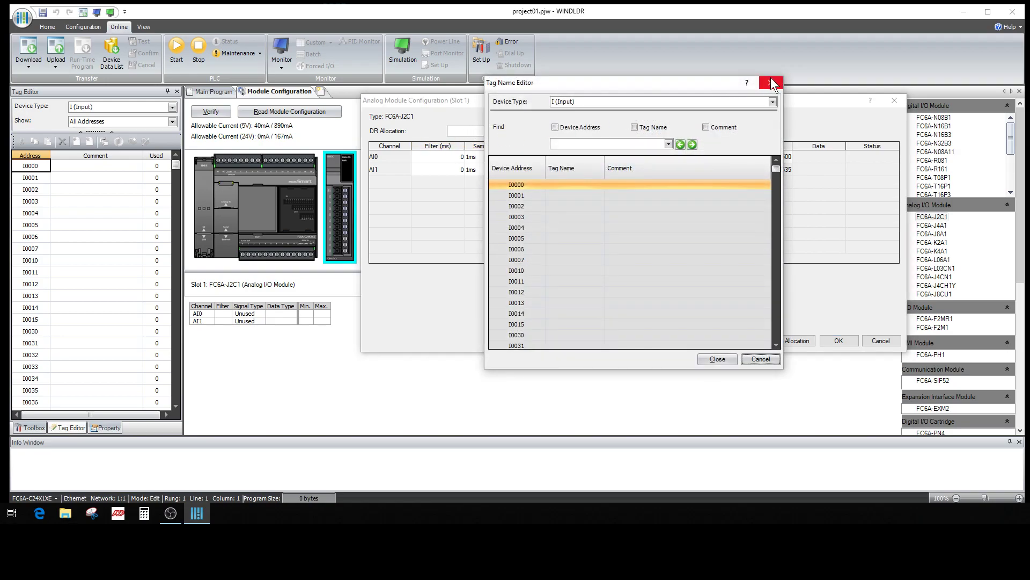
pyautogui.click(770, 83)
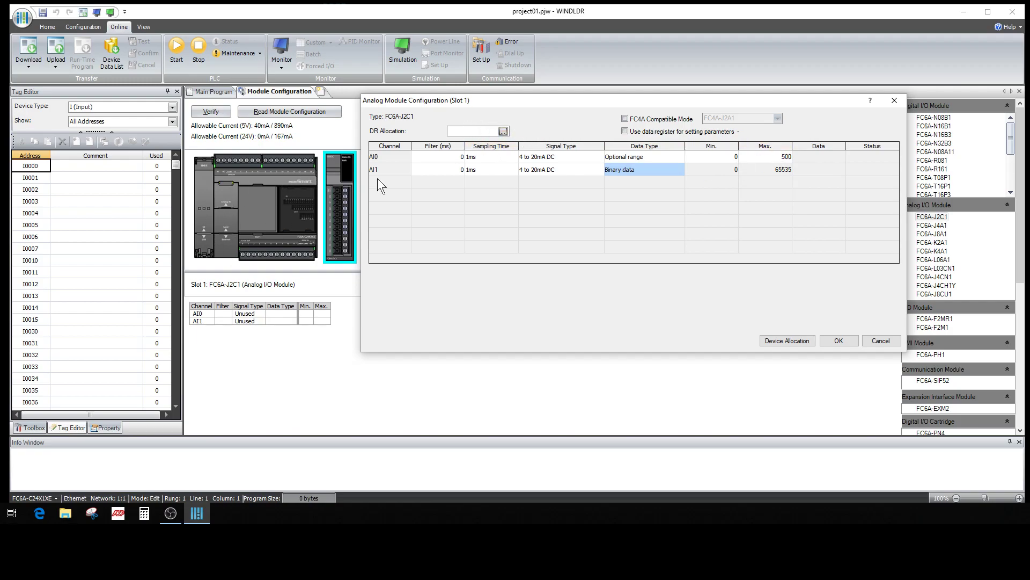
pyautogui.click(504, 130)
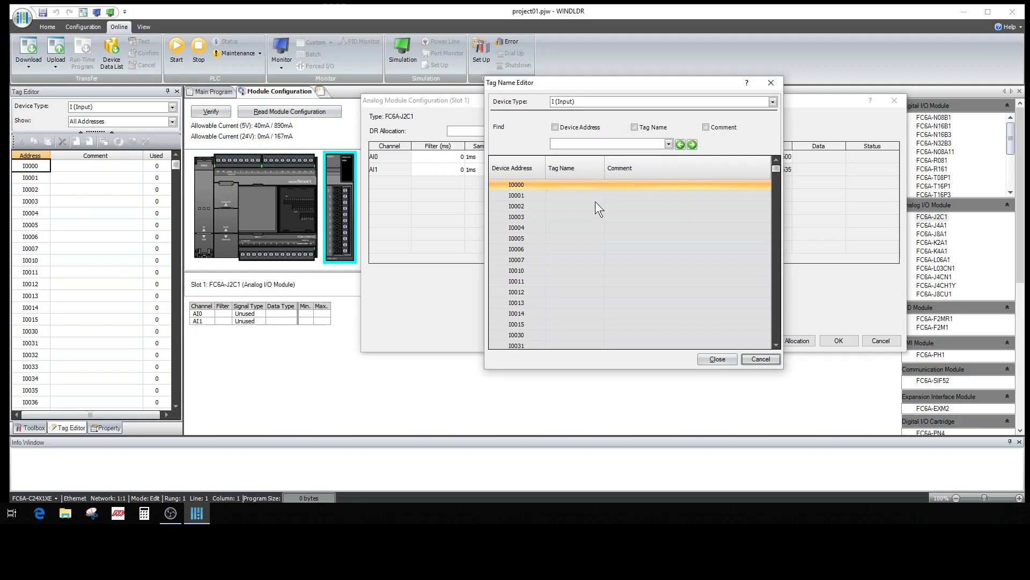
pyautogui.click(772, 83)
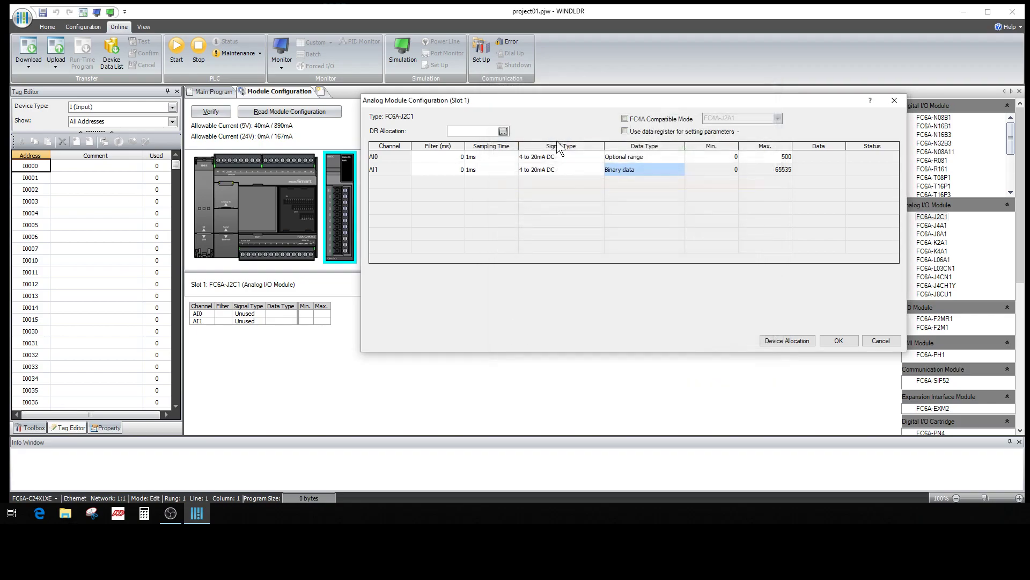
# Allocate the FC6A-J2C1 module's data registers starting at D0000 and accept the slot 1 configuration
pyautogui.click(508, 130)
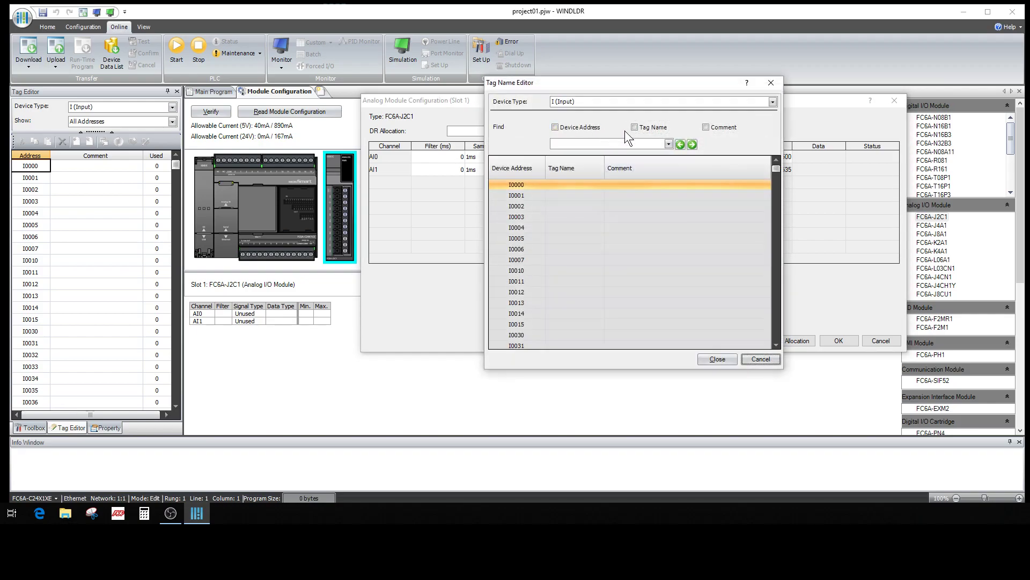
pyautogui.click(772, 102)
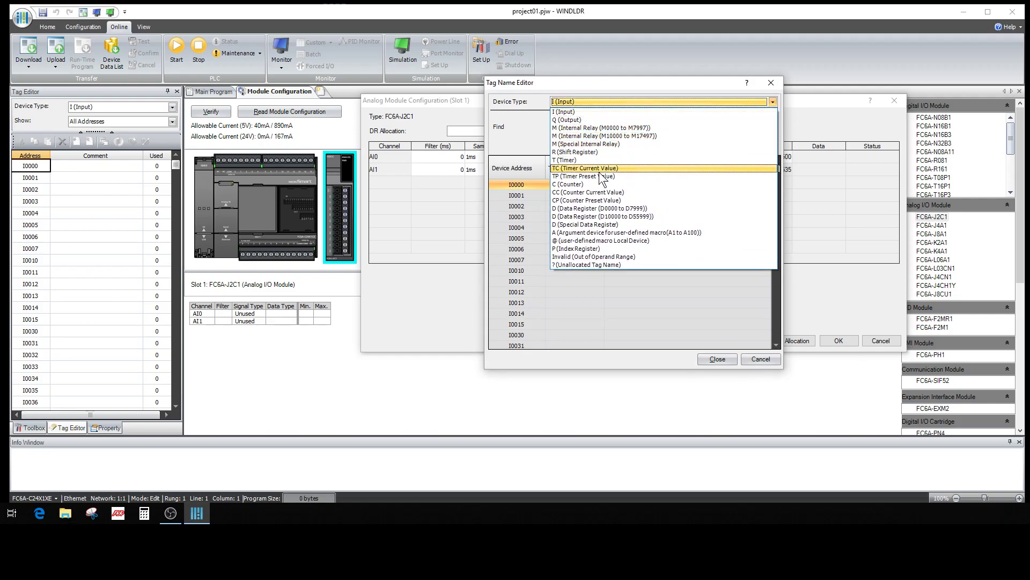
pyautogui.click(597, 207)
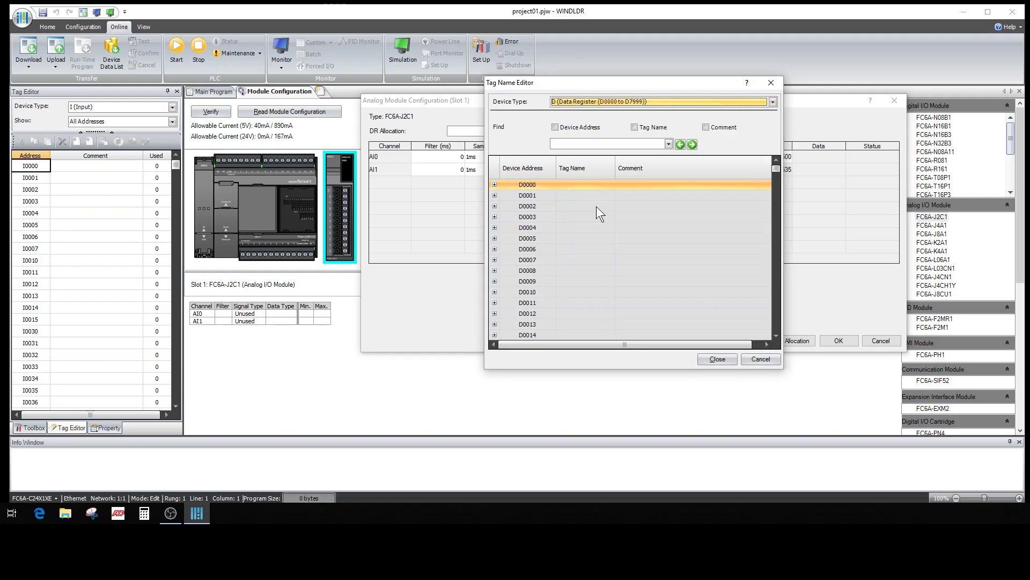
pyautogui.click(508, 182)
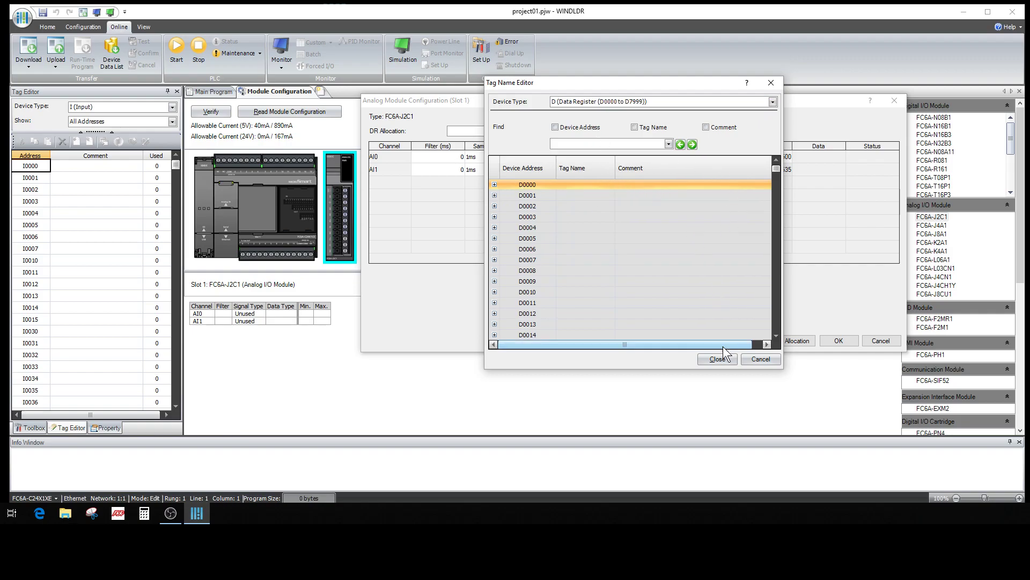
pyautogui.click(717, 359)
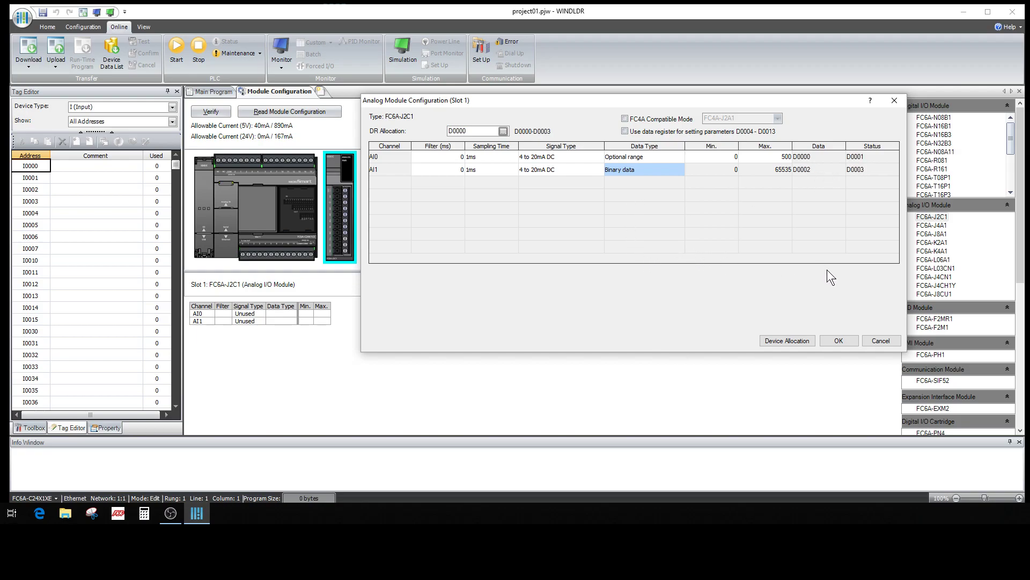
pyautogui.click(845, 339)
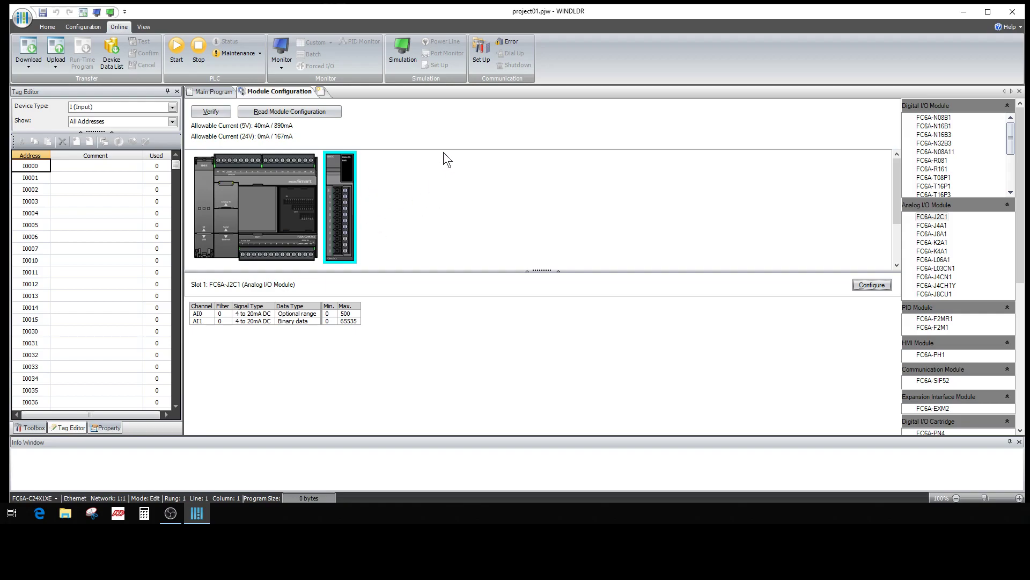
# Add an FC6A-K2A1 analog I/O module in slot 2, next to the FC6A-J2C1 module
pyautogui.click(947, 243)
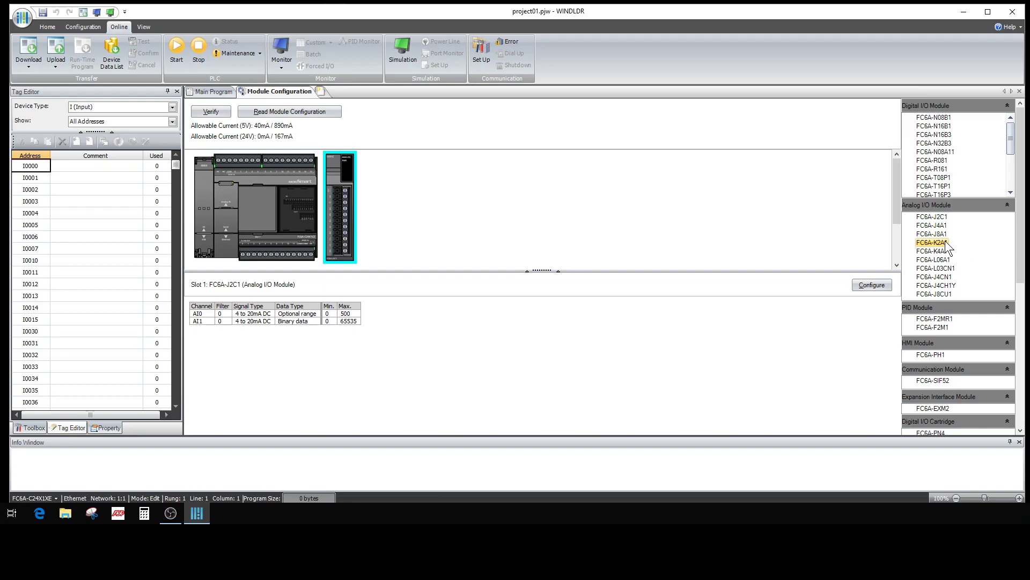
pyautogui.moveTo(945, 240); pyautogui.dragTo(384, 230)
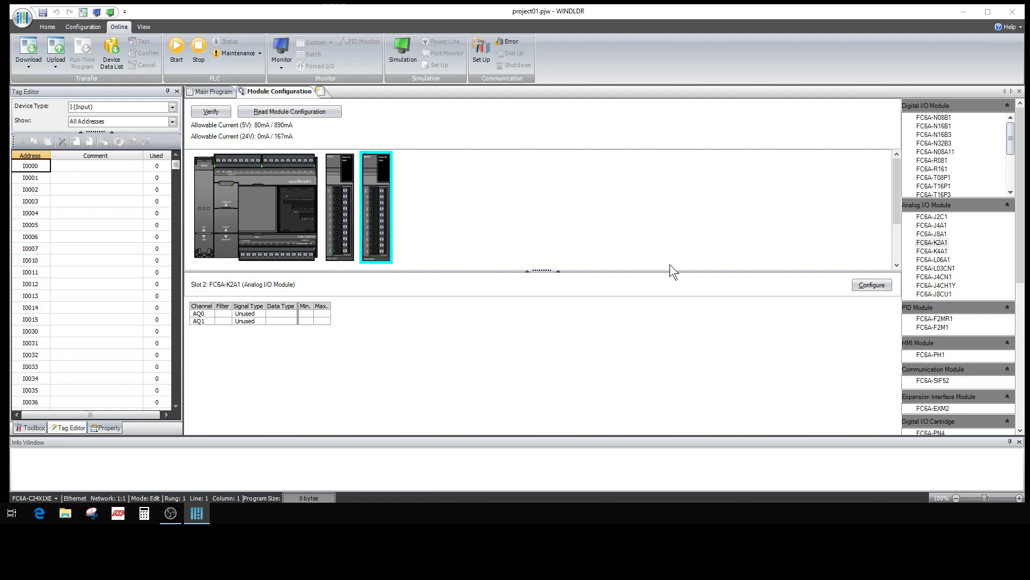
pyautogui.click(726, 264)
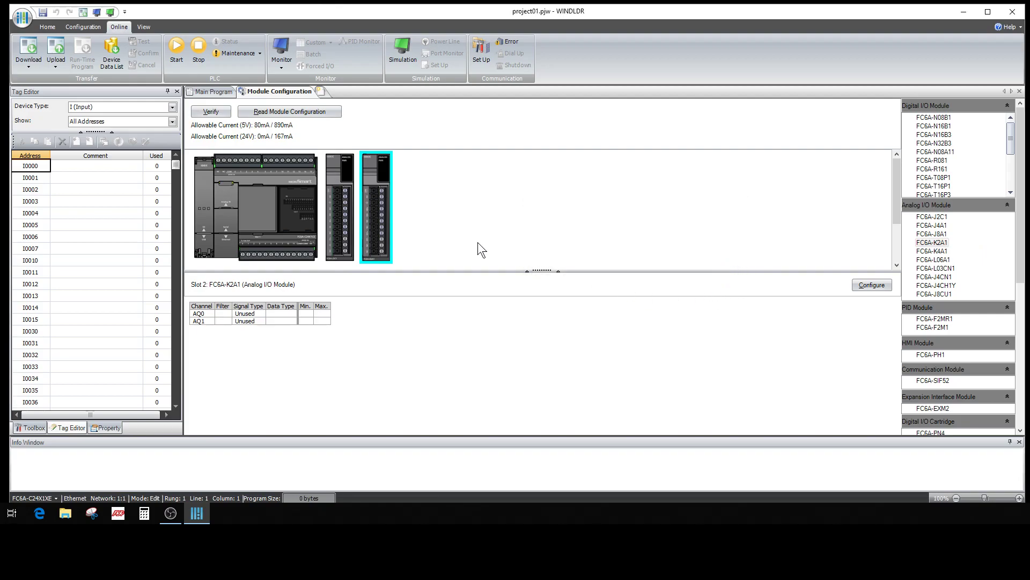
# Open the FC6A-K2A1 module's configuration and allocate its data registers starting at D0005
pyautogui.click(872, 284)
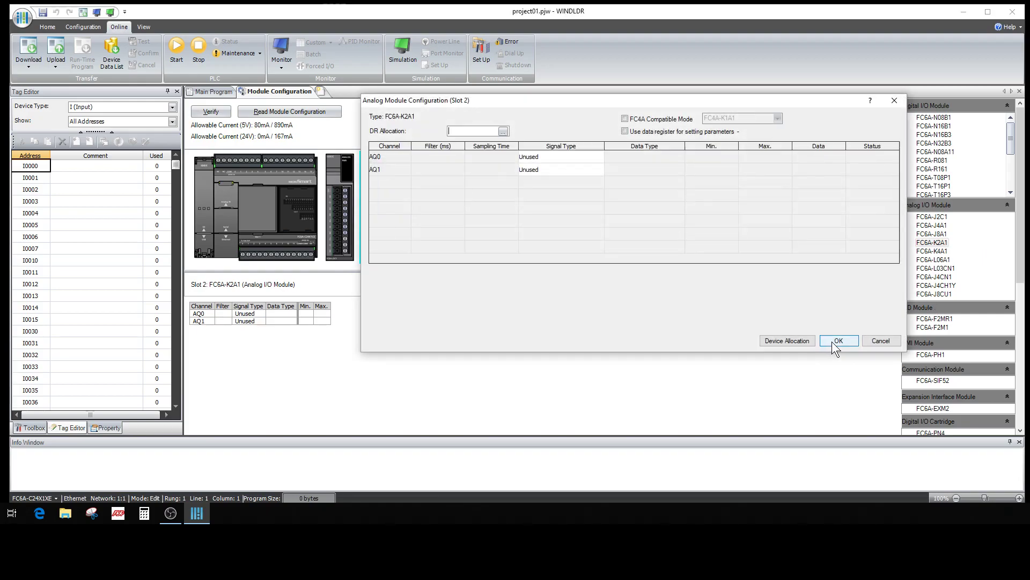
pyautogui.click(503, 131)
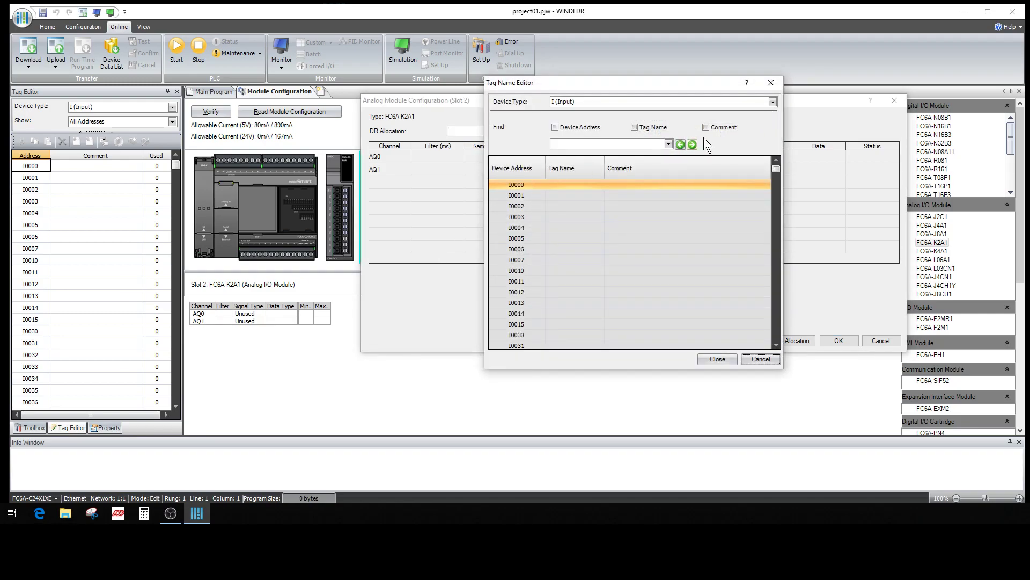
pyautogui.click(772, 103)
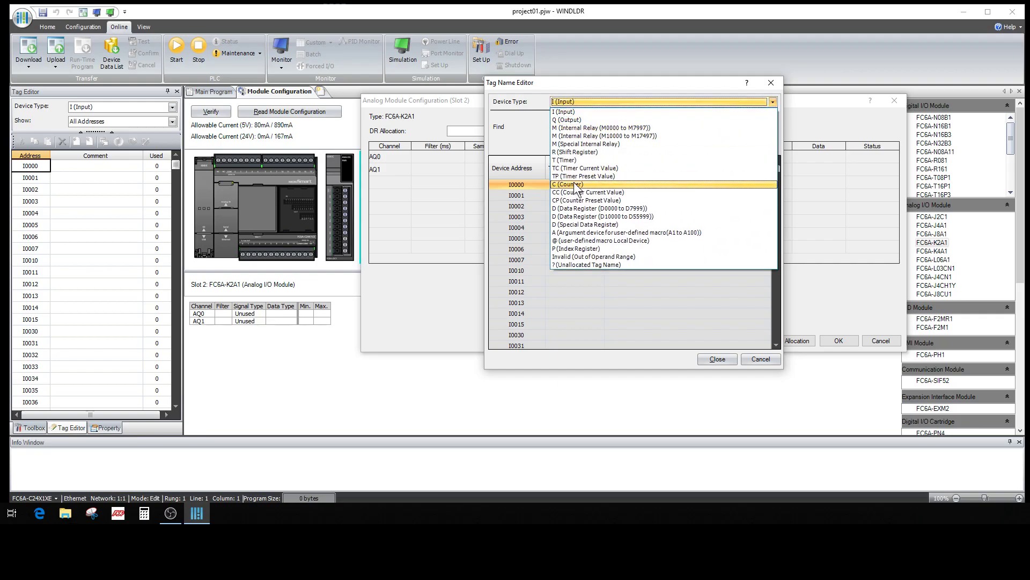
pyautogui.click(582, 209)
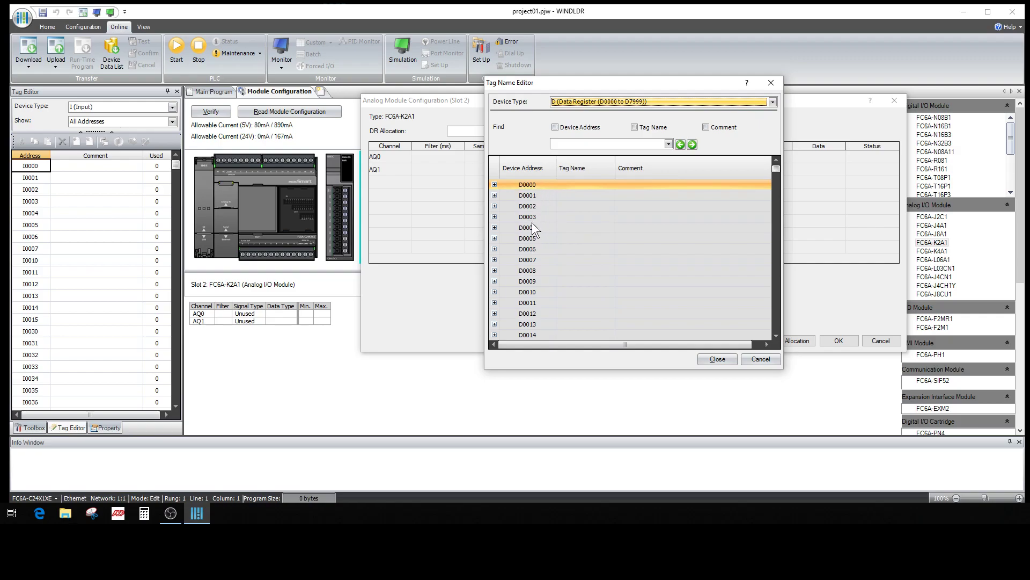
pyautogui.click(494, 237)
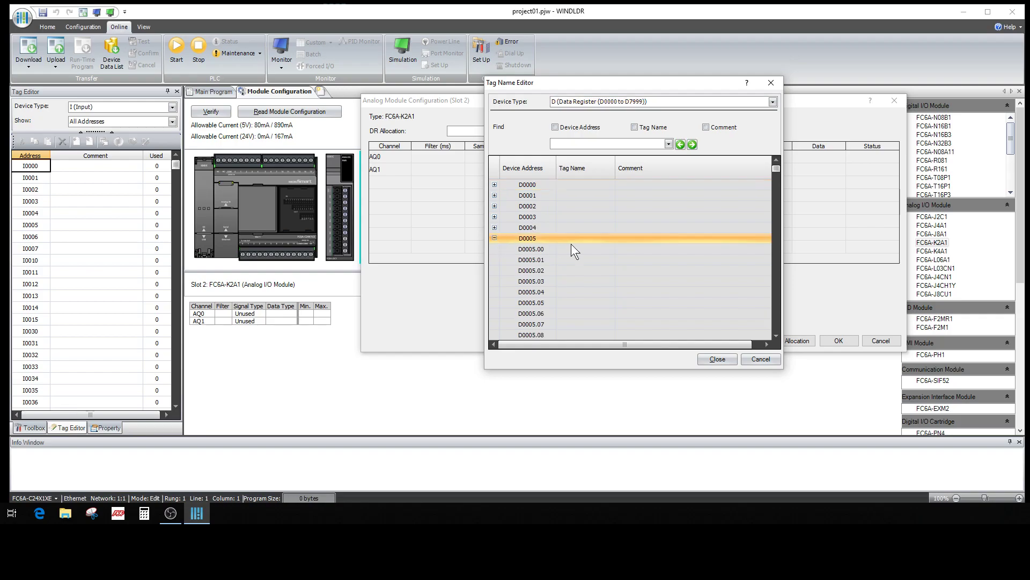
pyautogui.click(713, 359)
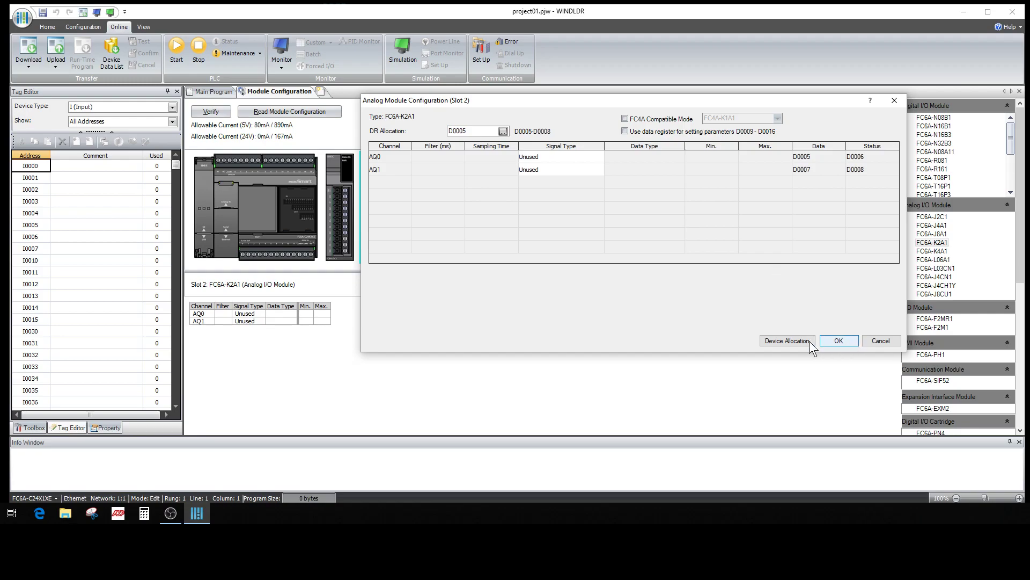
# Set channel AQ0 of the FC6A-K2A1 module to the signal type 4 to 20mA DC and accept the configuration
pyautogui.click(591, 159)
pyautogui.click(598, 160)
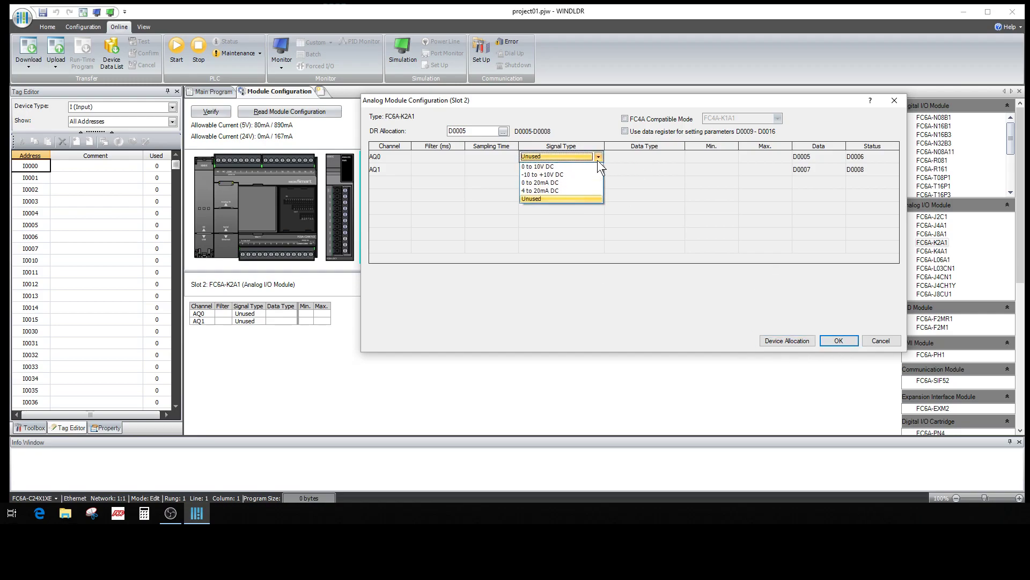
pyautogui.click(553, 189)
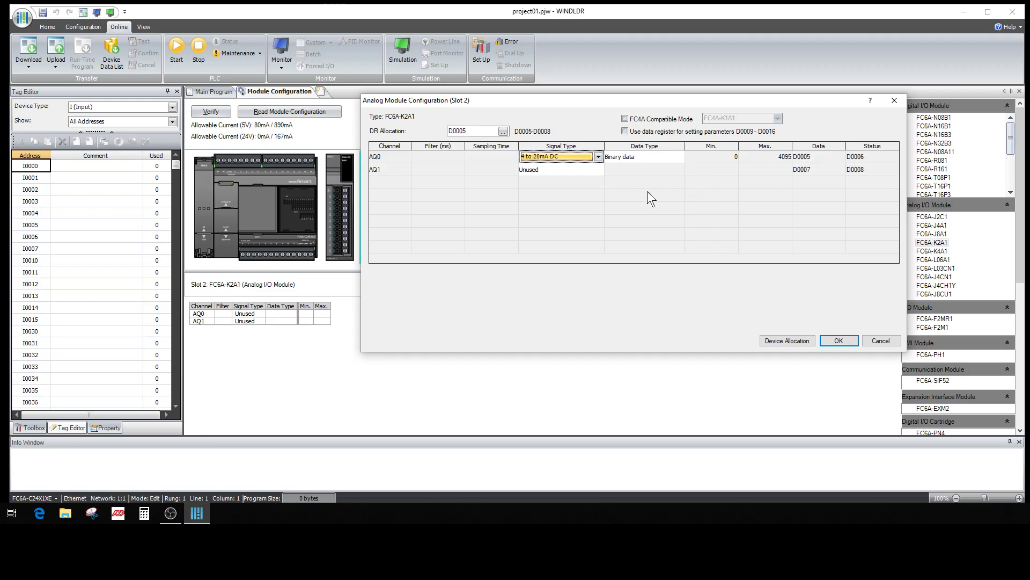
pyautogui.click(839, 341)
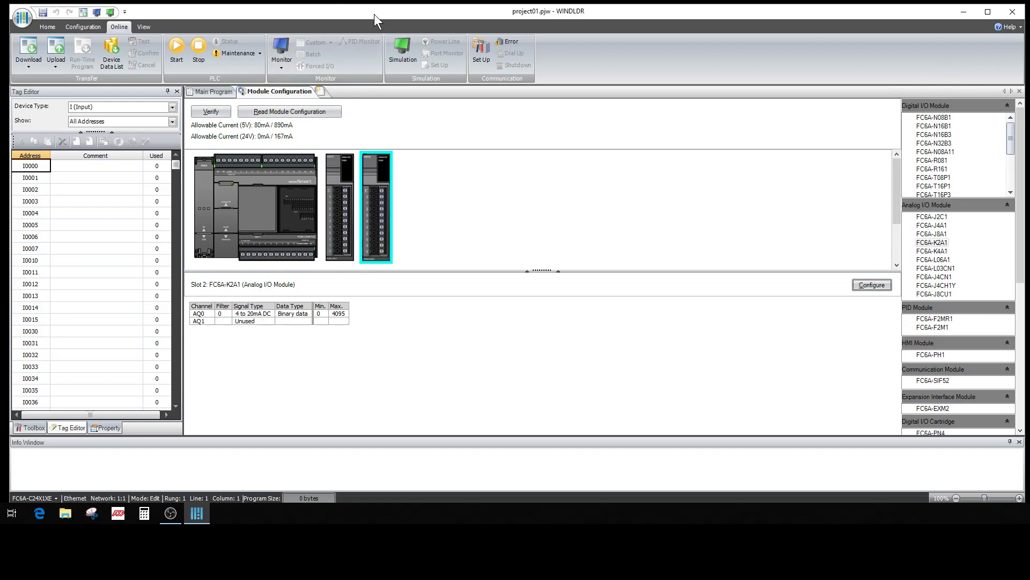
# Move the WindLDR window aside, launch WindO/I-NV4 from the desktop and bring its window fully into view over WindLDR
pyautogui.moveTo(375, 14); pyautogui.dragTo(714, 76)
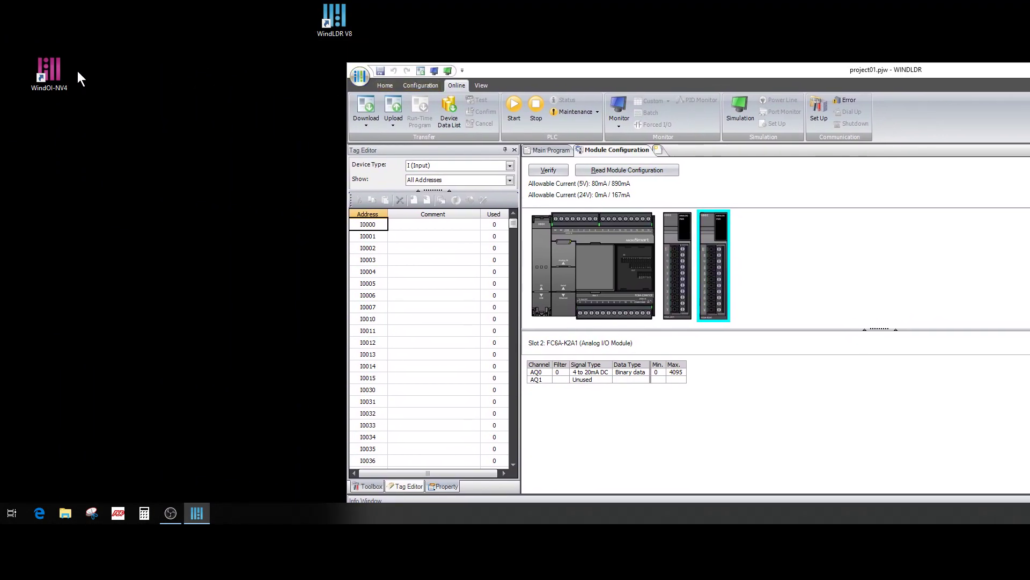
pyautogui.moveTo(646, 69); pyautogui.dragTo(426, 18)
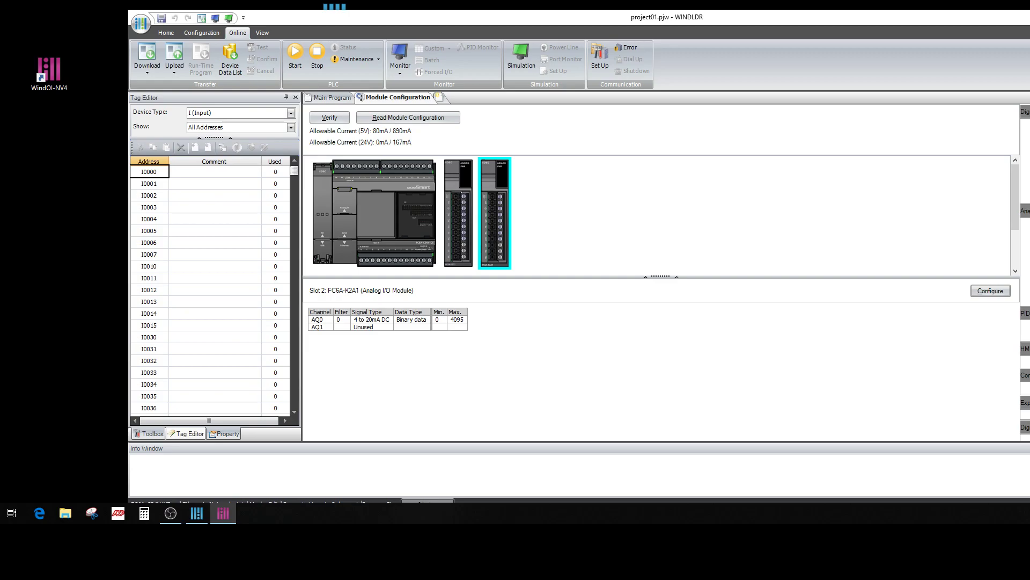
pyautogui.moveTo(0, 141); pyautogui.dragTo(626, 140)
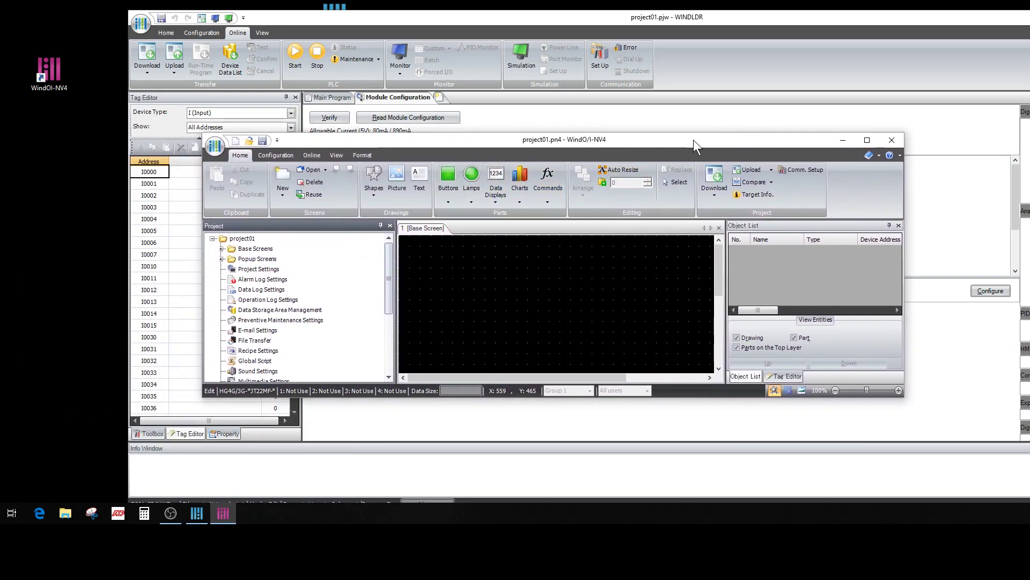
# Reposition and enlarge the WindO/I-NV4 window until it fills most of the visible screen
pyautogui.moveTo(691, 140); pyautogui.dragTo(834, 67)
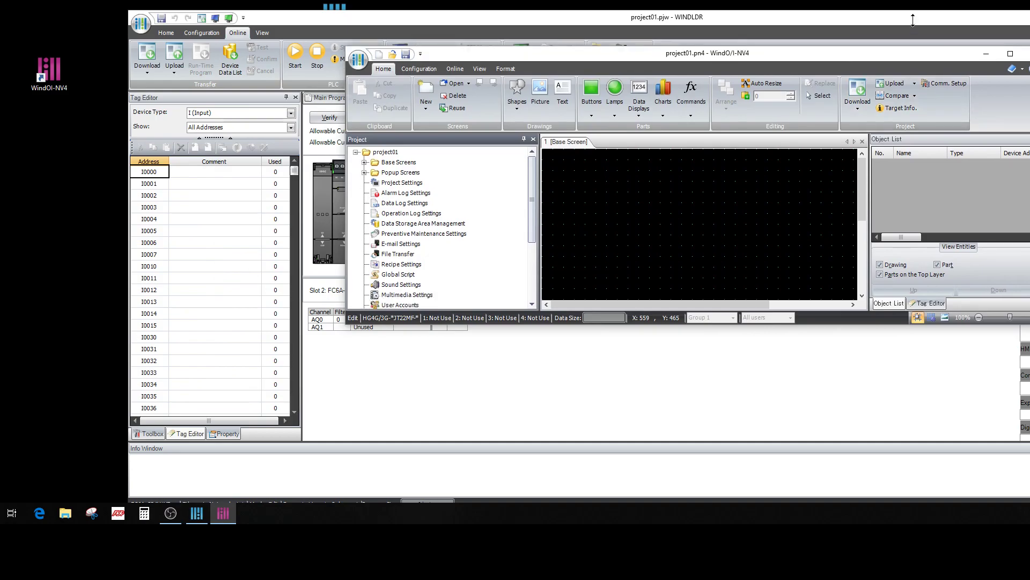
pyautogui.moveTo(937, 61); pyautogui.dragTo(912, 1)
pyautogui.moveTo(783, 1); pyautogui.dragTo(726, 10)
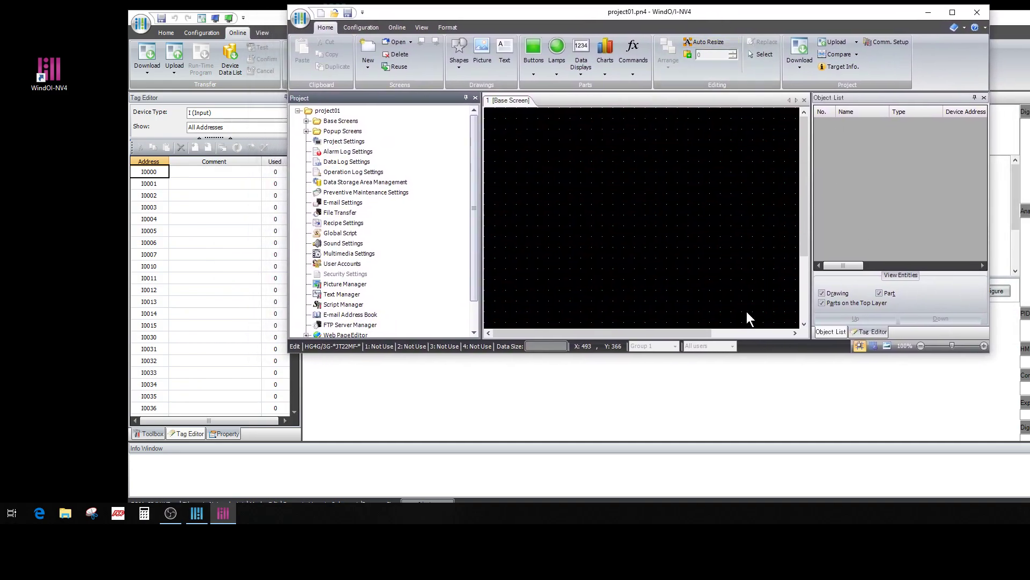
pyautogui.moveTo(721, 359); pyautogui.dragTo(719, 493)
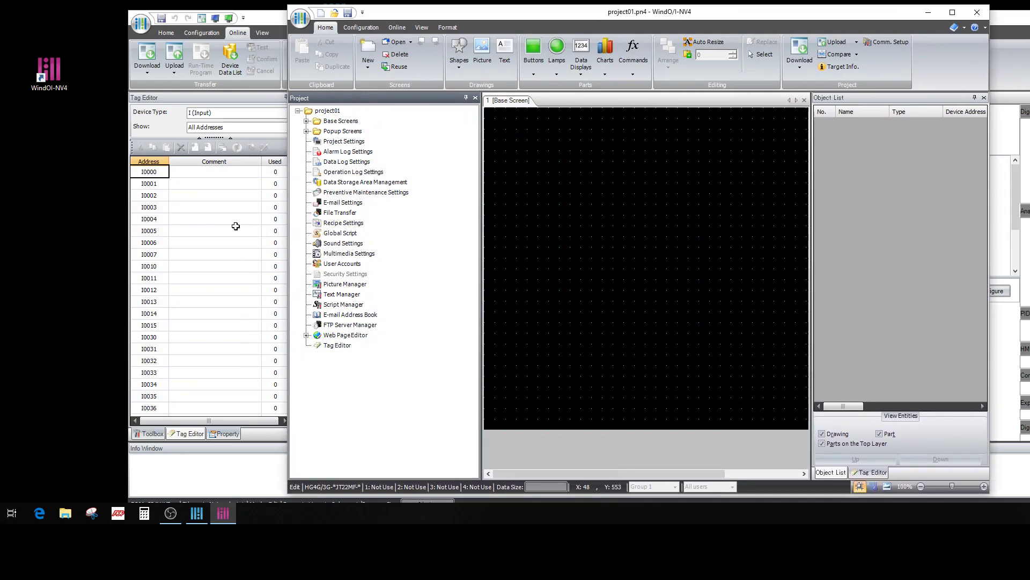
pyautogui.moveTo(290, 255); pyautogui.dragTo(141, 258)
pyautogui.moveTo(989, 204); pyautogui.dragTo(1014, 231)
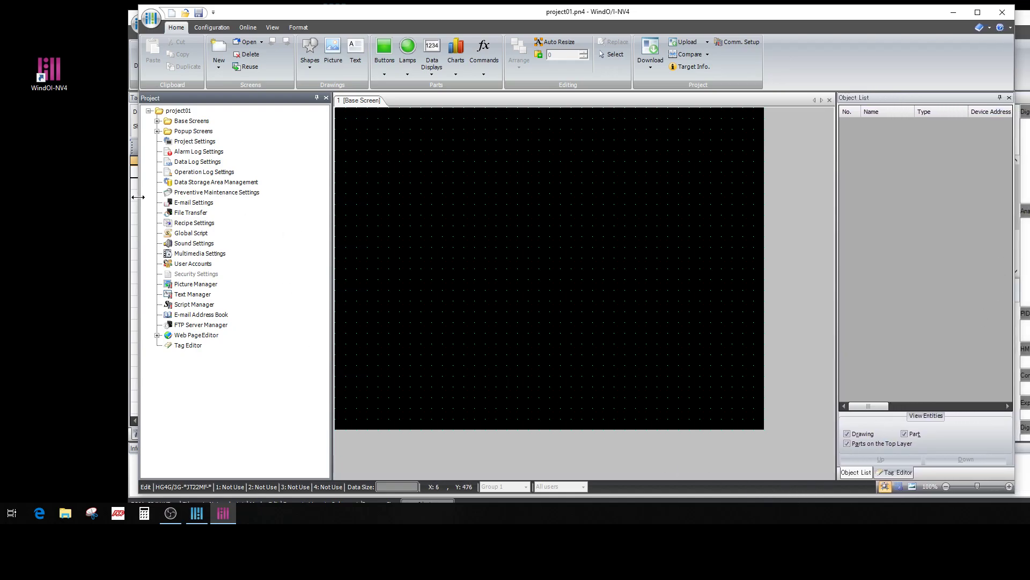
pyautogui.moveTo(136, 199); pyautogui.dragTo(5, 191)
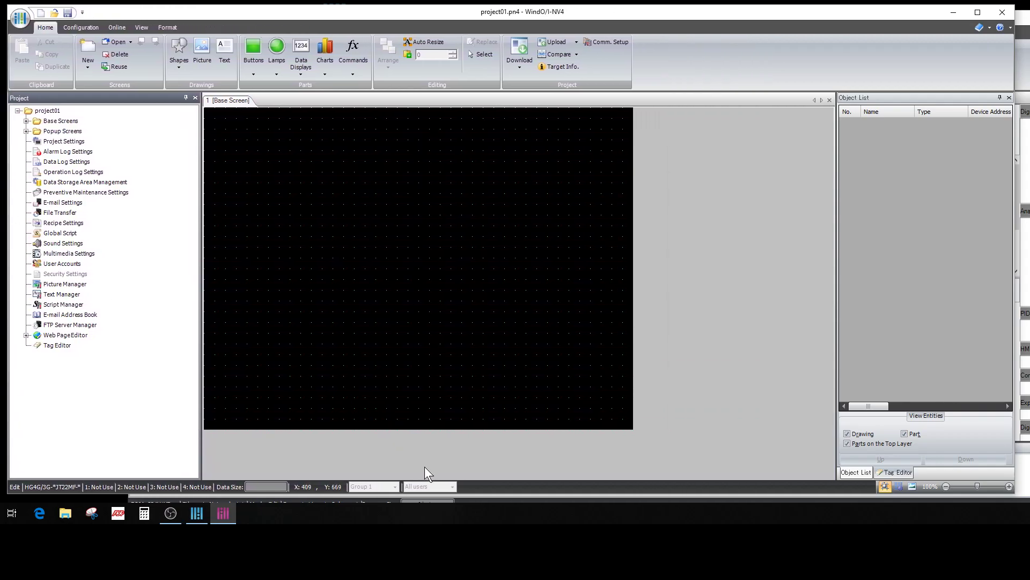
pyautogui.moveTo(454, 494)
pyautogui.mouseDown()
pyautogui.moveTo(454, 524)
pyautogui.moveTo(456, 514)
pyautogui.mouseUp()
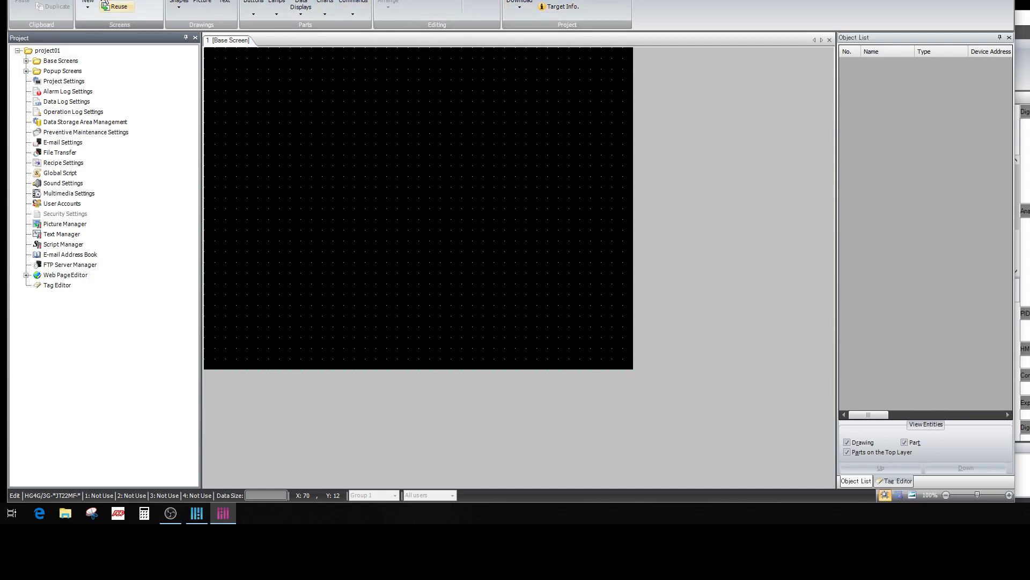
# In the HMI's project settings, set the function of Ethernet Protocol1 to External Device Communication 1
pyautogui.click(51, 0)
pyautogui.click(23, 4)
pyautogui.click(683, 407)
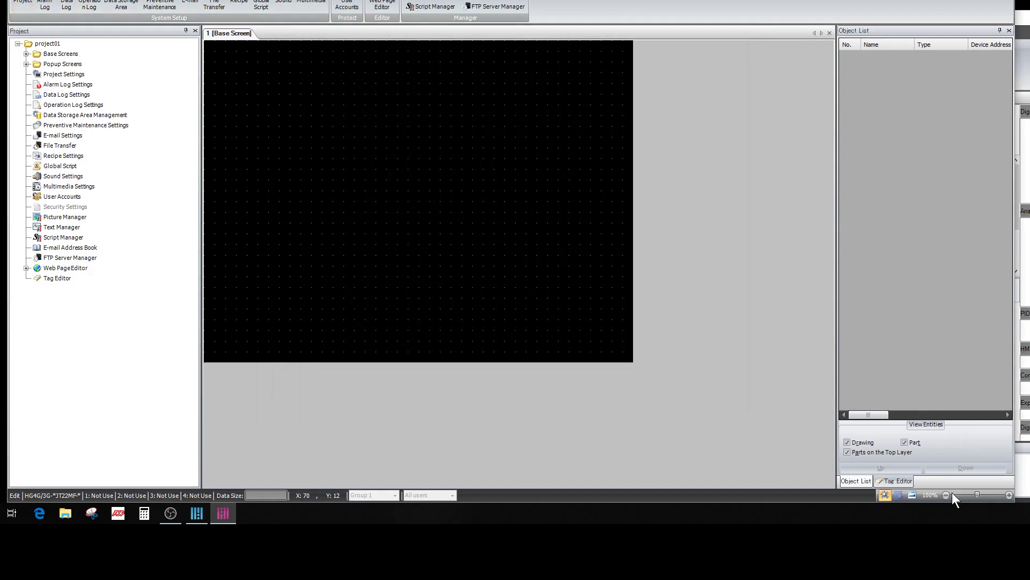
pyautogui.click(22, 5)
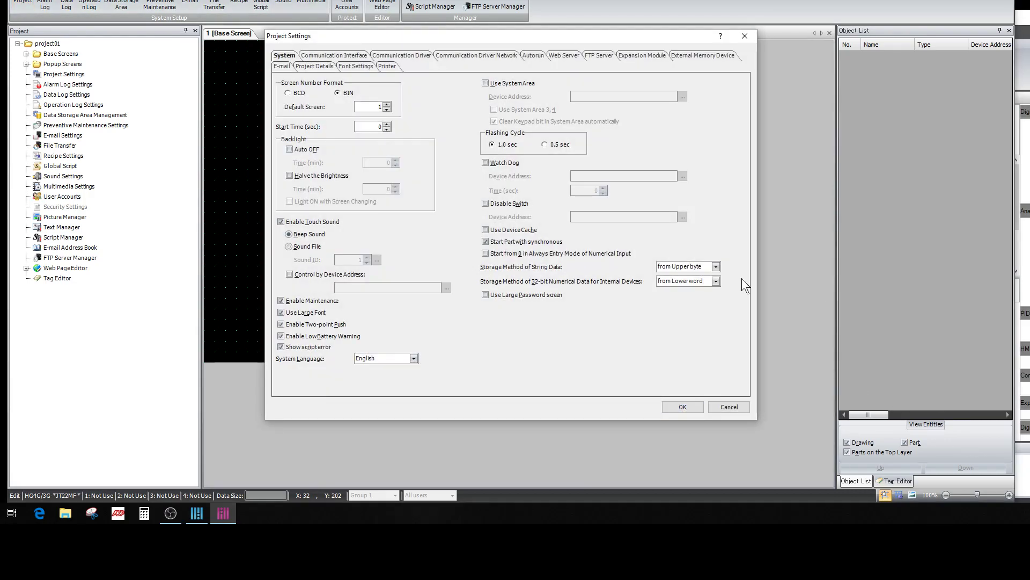
pyautogui.click(340, 56)
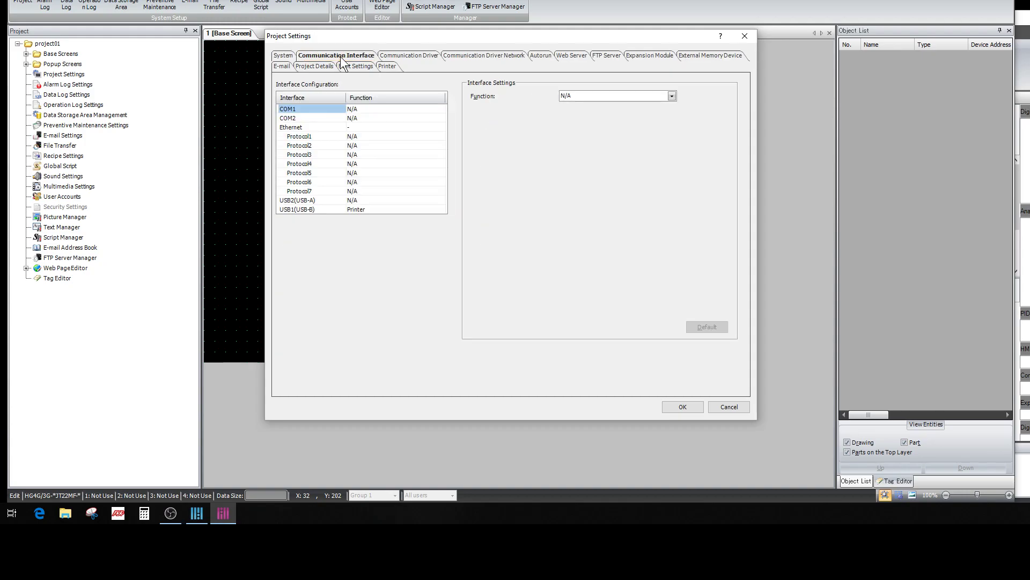
pyautogui.click(363, 136)
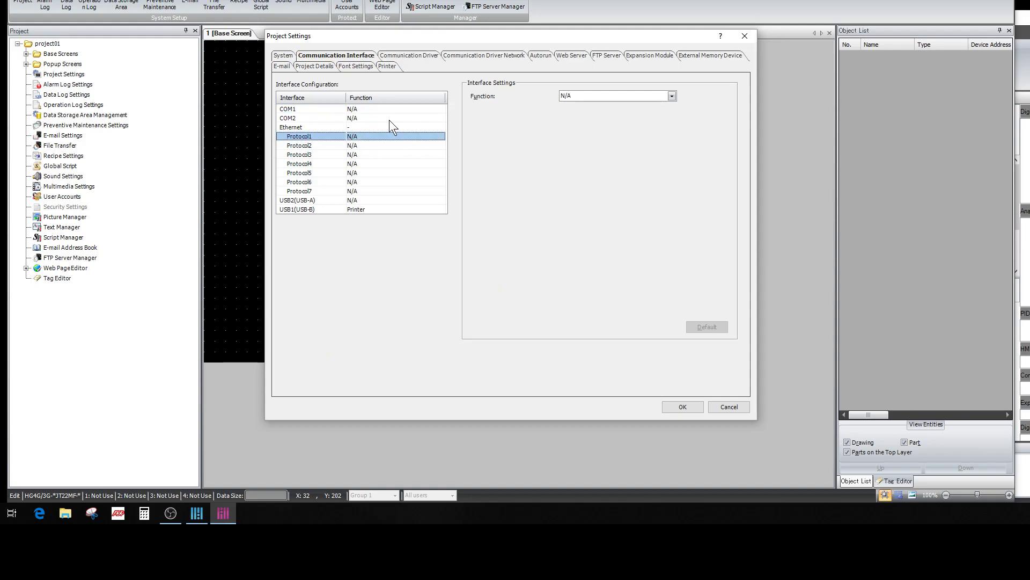
pyautogui.click(673, 95)
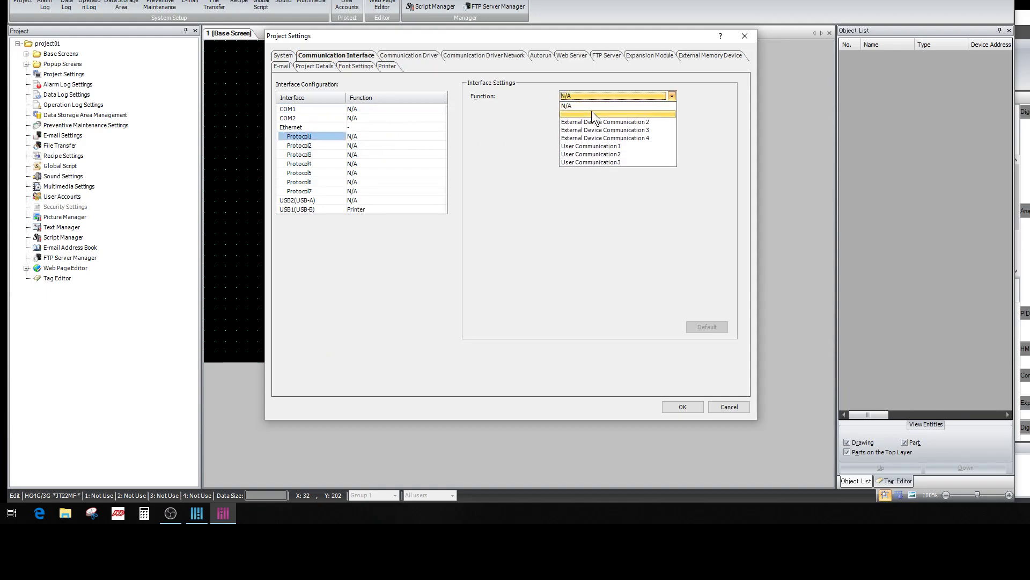
pyautogui.click(594, 113)
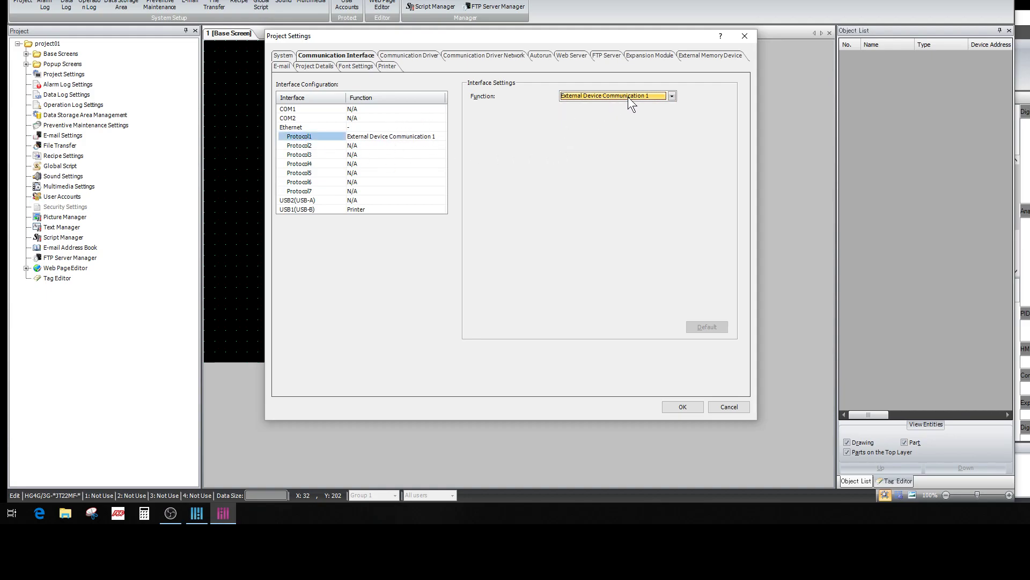
# For External Device Communication 1, choose manufacturer IDEC and the communication driver MICROSmart(FC6A)(Ethernet)
pyautogui.click(410, 57)
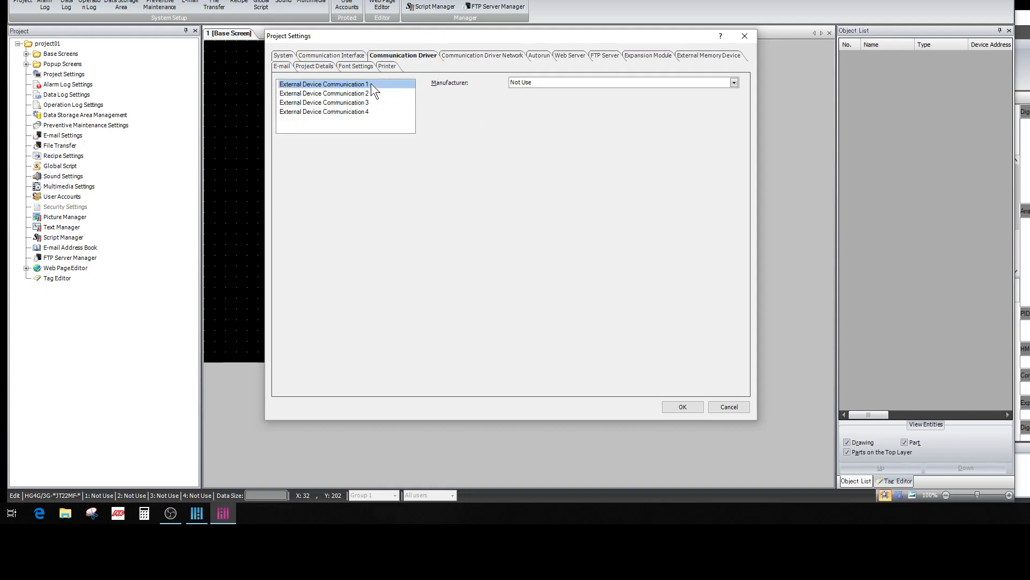
pyautogui.click(734, 83)
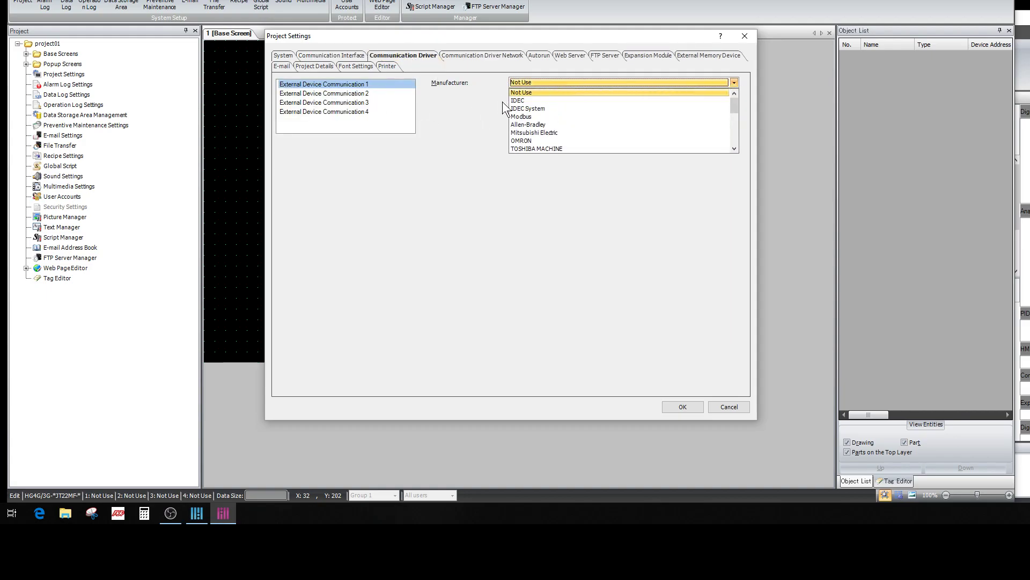
pyautogui.click(523, 100)
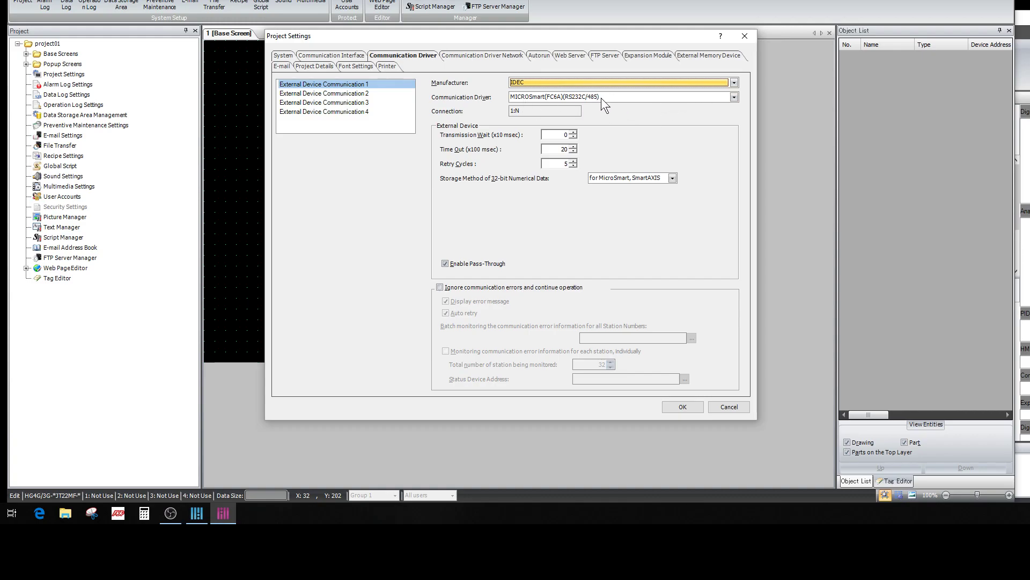
pyautogui.click(739, 97)
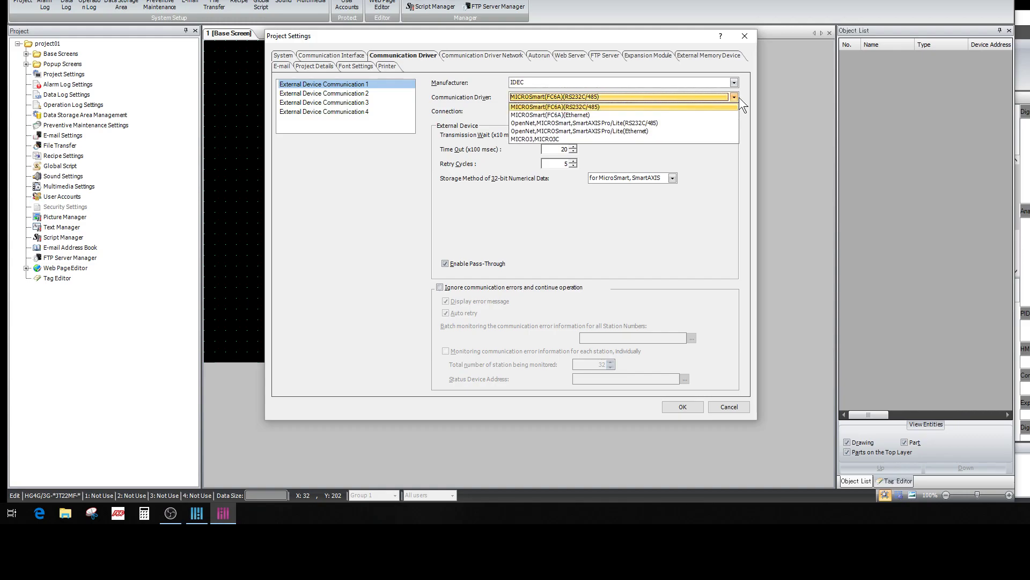
pyautogui.click(587, 115)
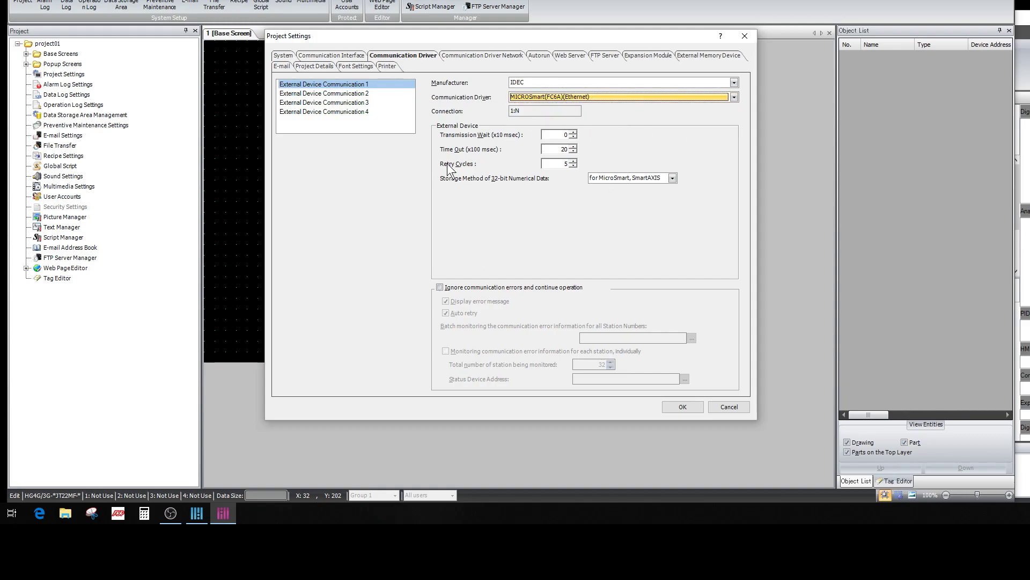
# Assign External Device Communication 1 to external device ID 0 in the driver network and accept the project settings
pyautogui.click(503, 55)
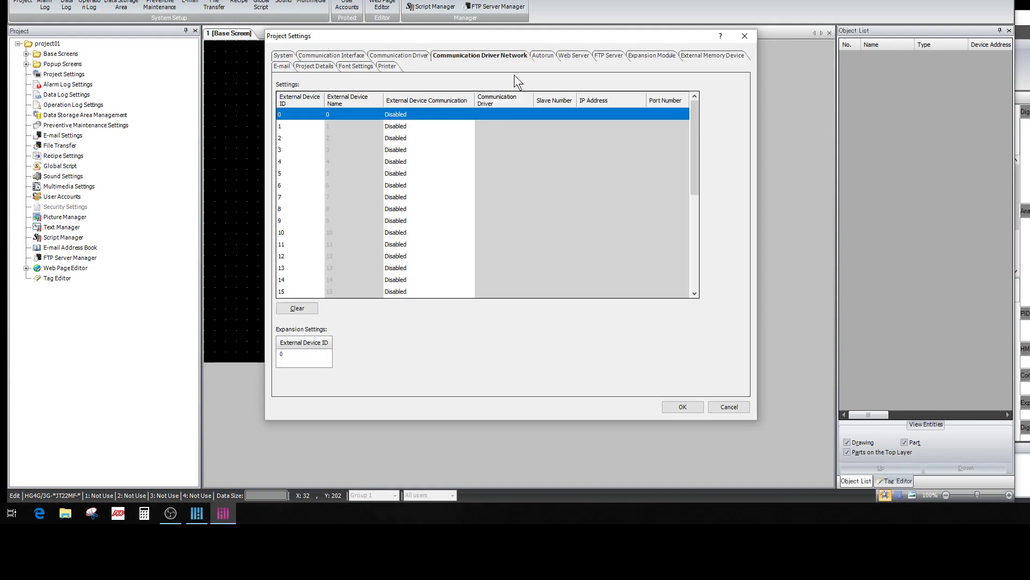
pyautogui.click(411, 113)
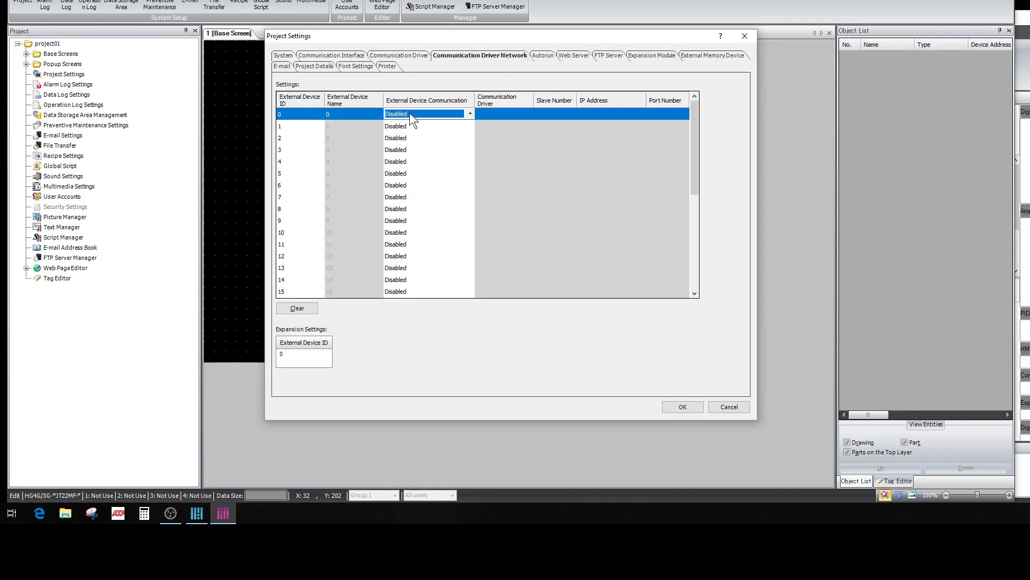
pyautogui.click(469, 115)
pyautogui.click(452, 129)
pyautogui.click(555, 117)
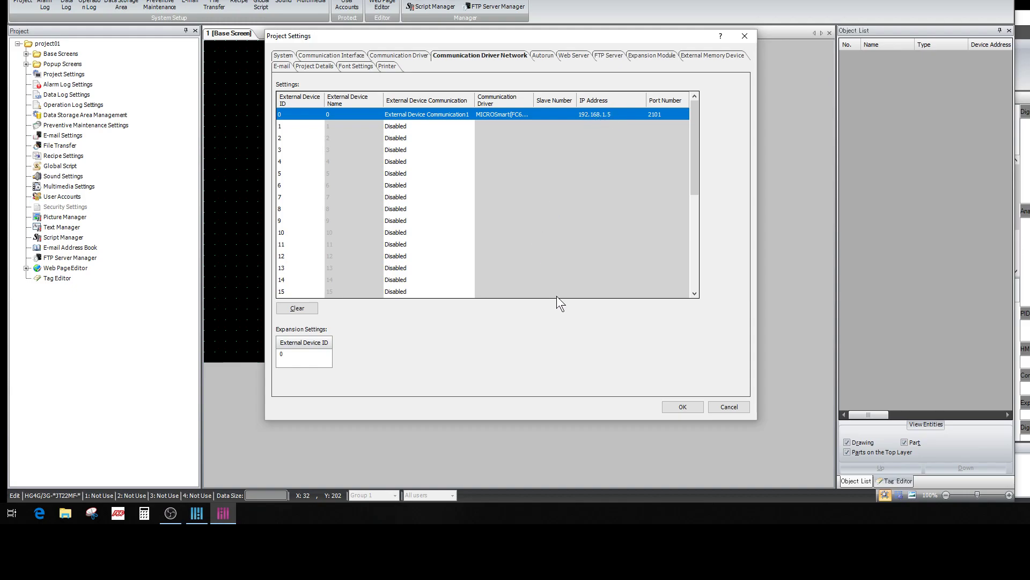
pyautogui.hotkey('alt', 'Tab')
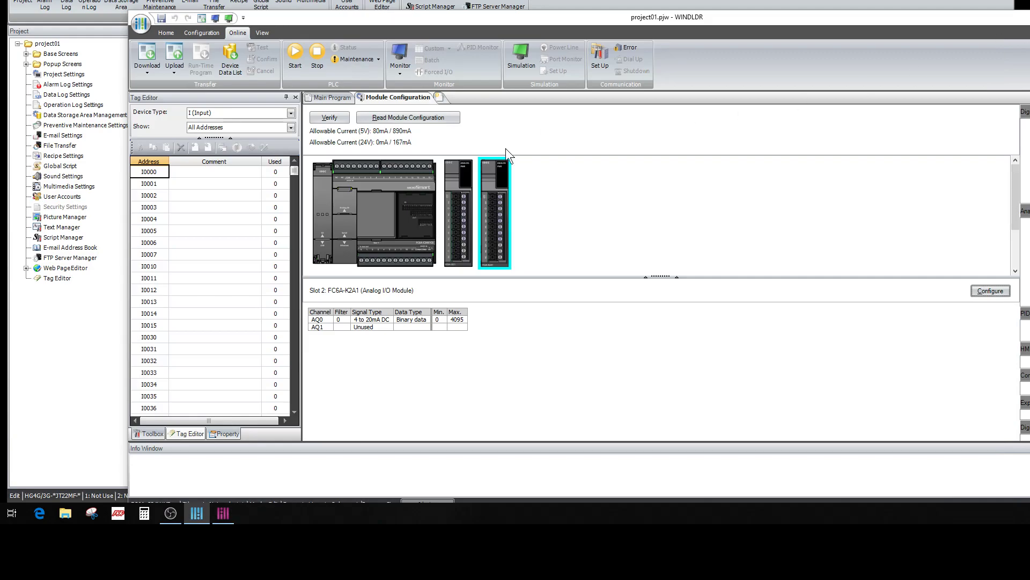
pyautogui.hotkey('alt', 'Tab')
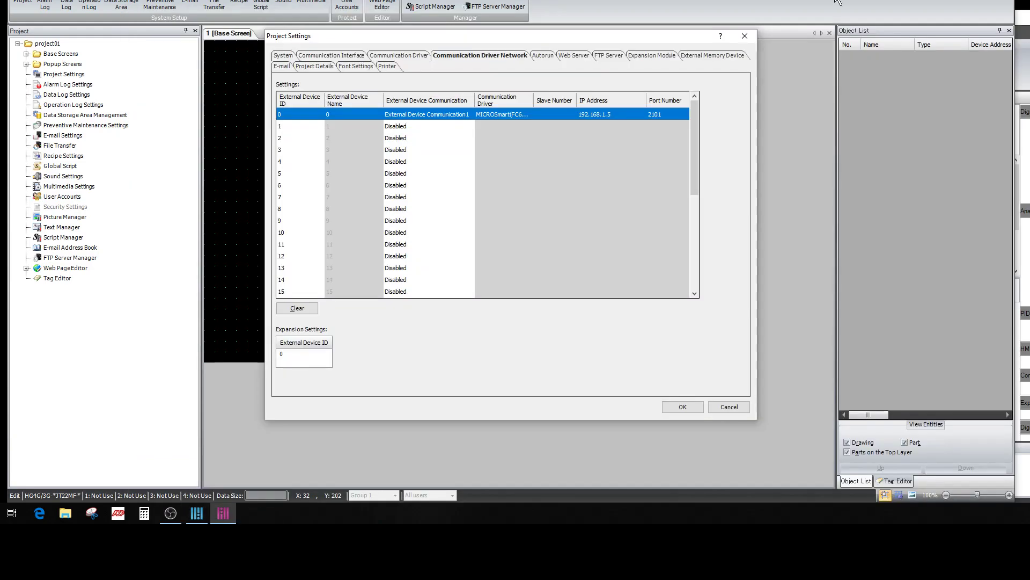
pyautogui.click(682, 407)
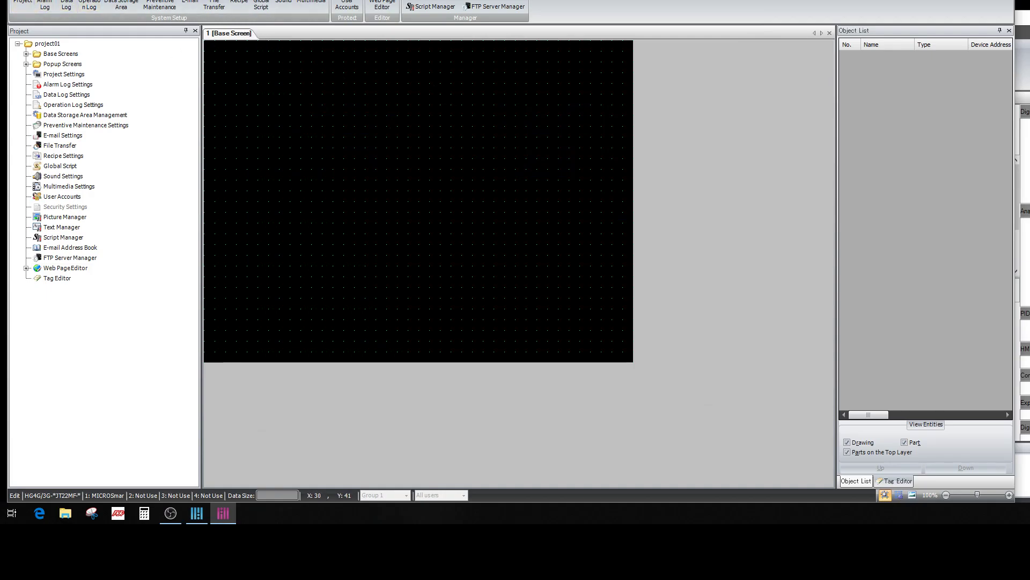
# Draw a numerical display about 381 by 301 pixels near the middle of base screen 1
pyautogui.click(165, 1)
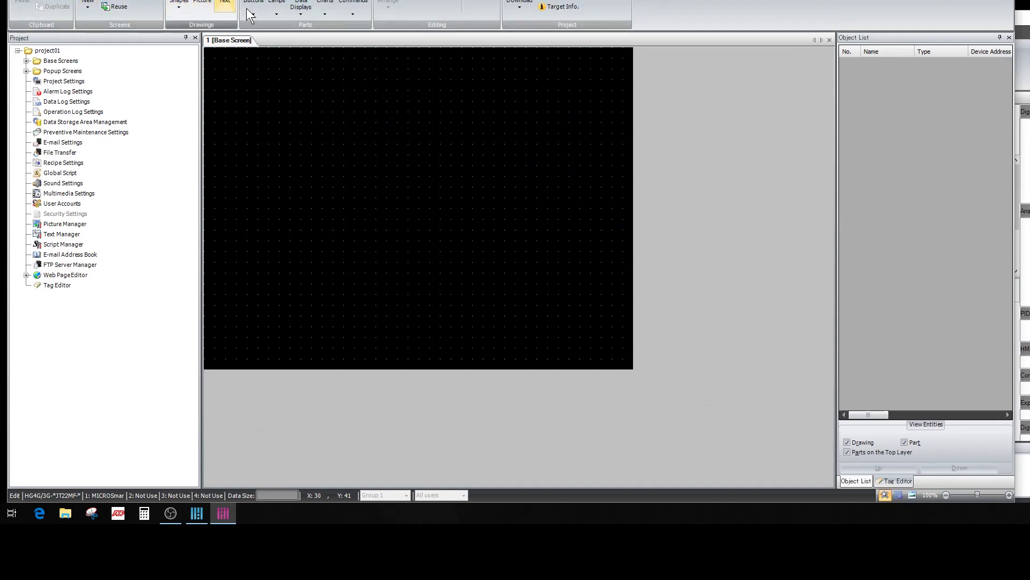
pyautogui.click(301, 15)
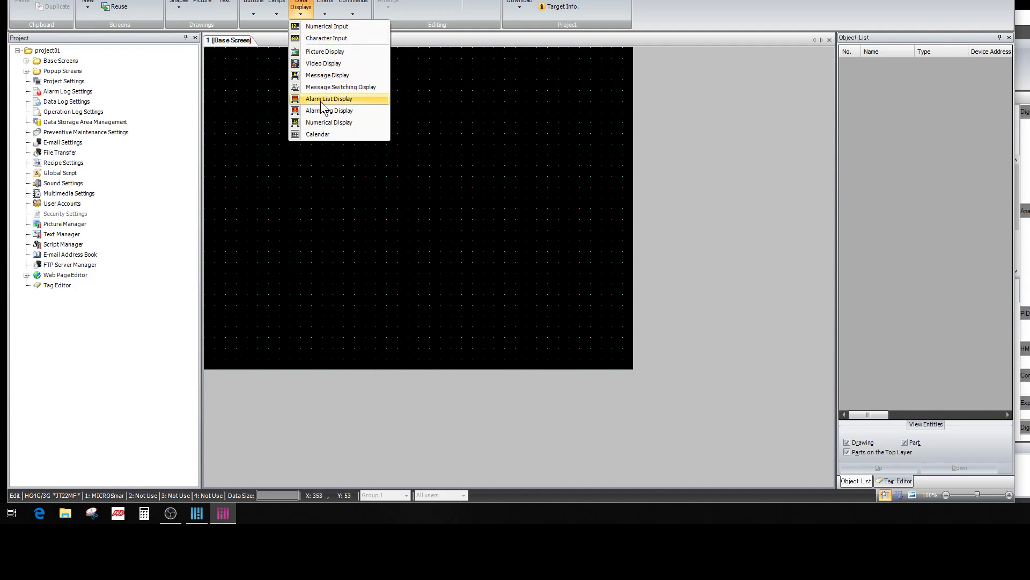
pyautogui.click(337, 120)
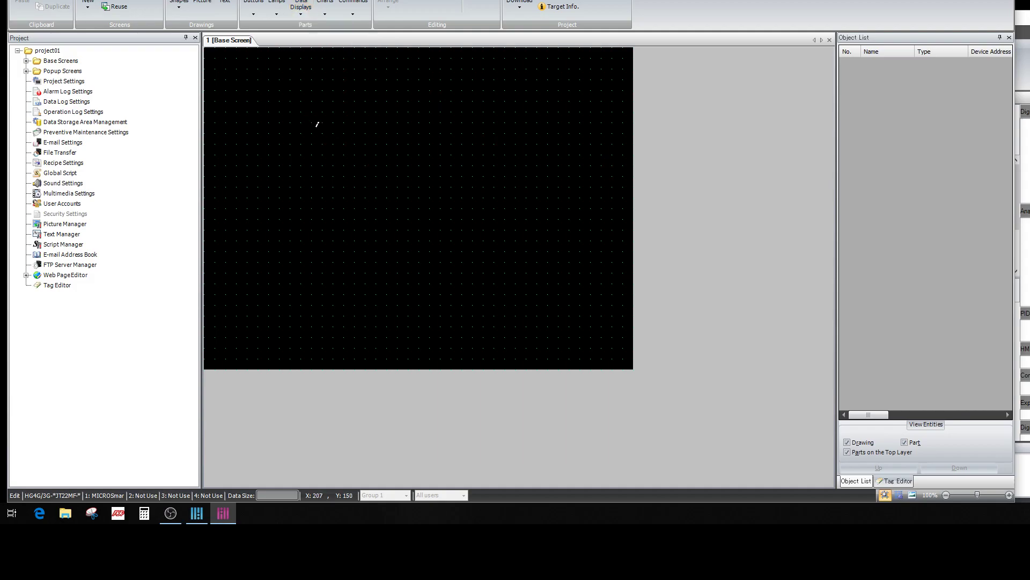
pyautogui.moveTo(310, 123); pyautogui.dragTo(516, 286)
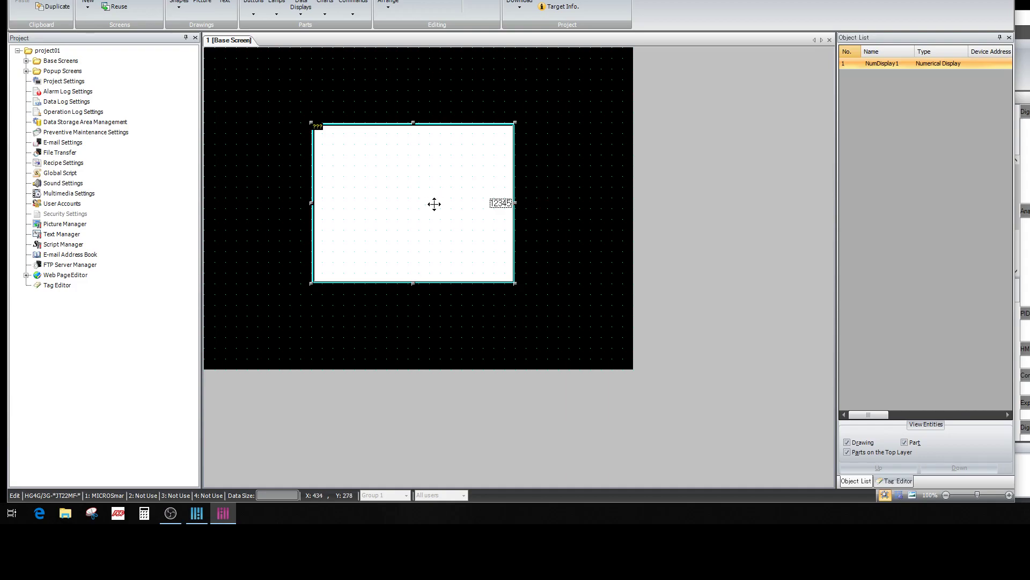
# Open the numerical display's properties, move the dialog clear of the part, and set the number of digits to 3
pyautogui.doubleClick(425, 223)
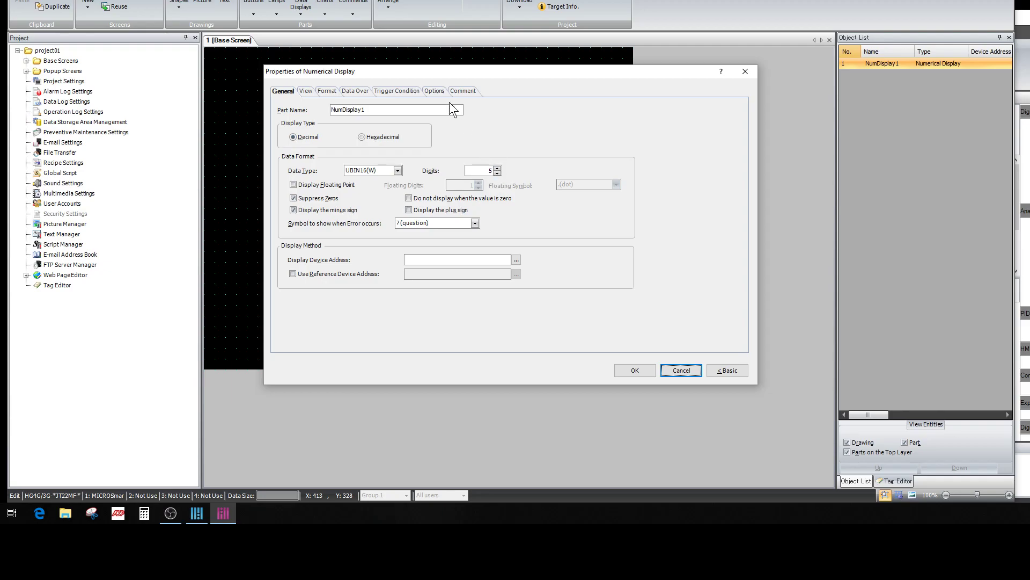
pyautogui.moveTo(547, 68); pyautogui.dragTo(832, 94)
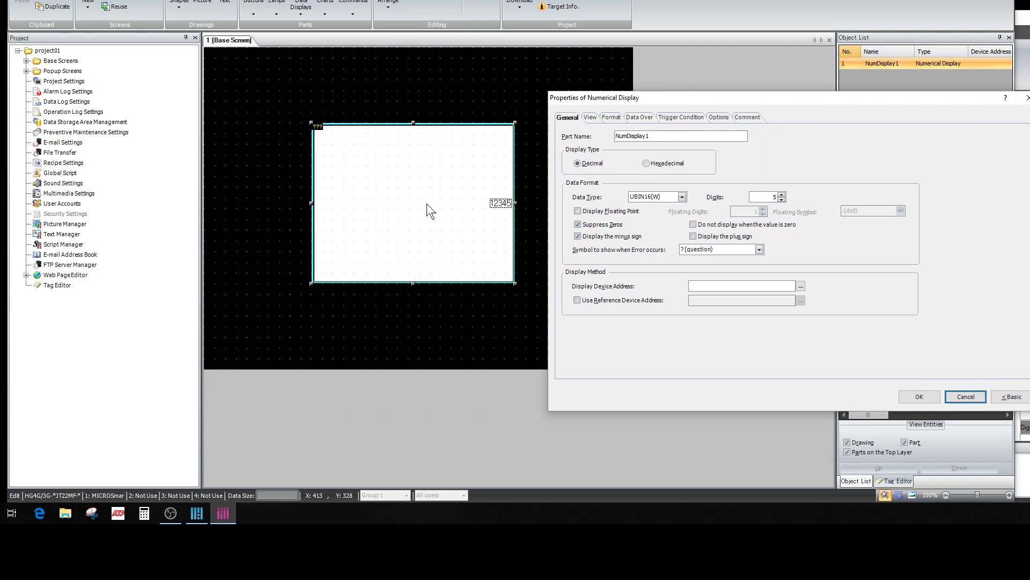
pyautogui.click(782, 200)
pyautogui.click(783, 200)
# Set the numerical display's device address to data register D 000000 of External Device 0
pyautogui.click(800, 287)
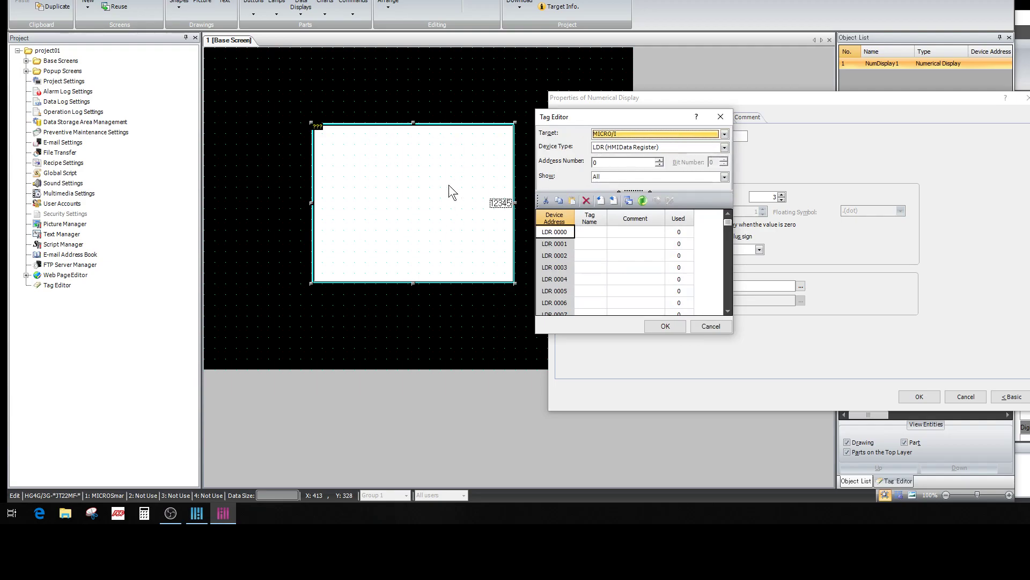
pyautogui.click(723, 134)
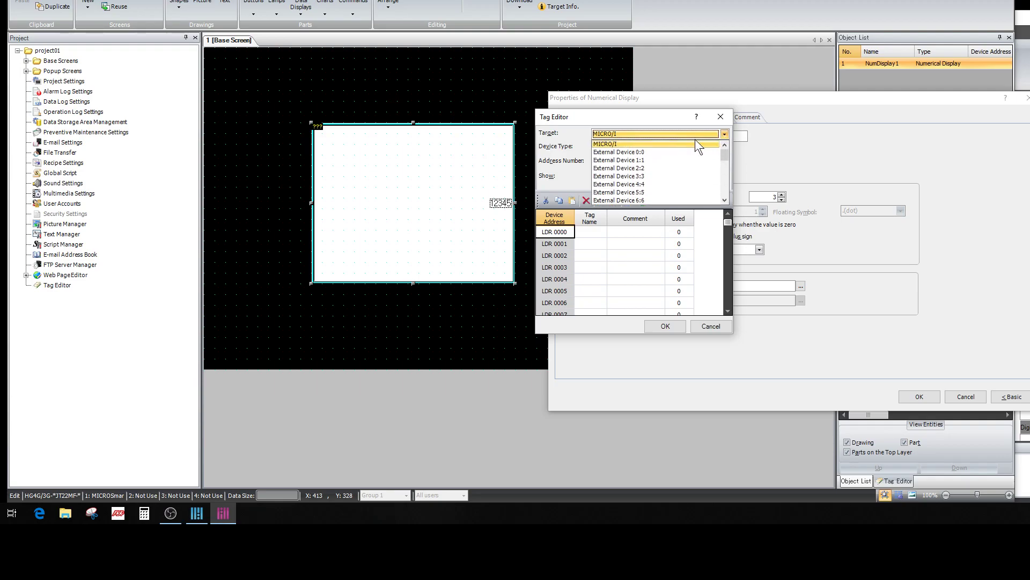
pyautogui.click(642, 153)
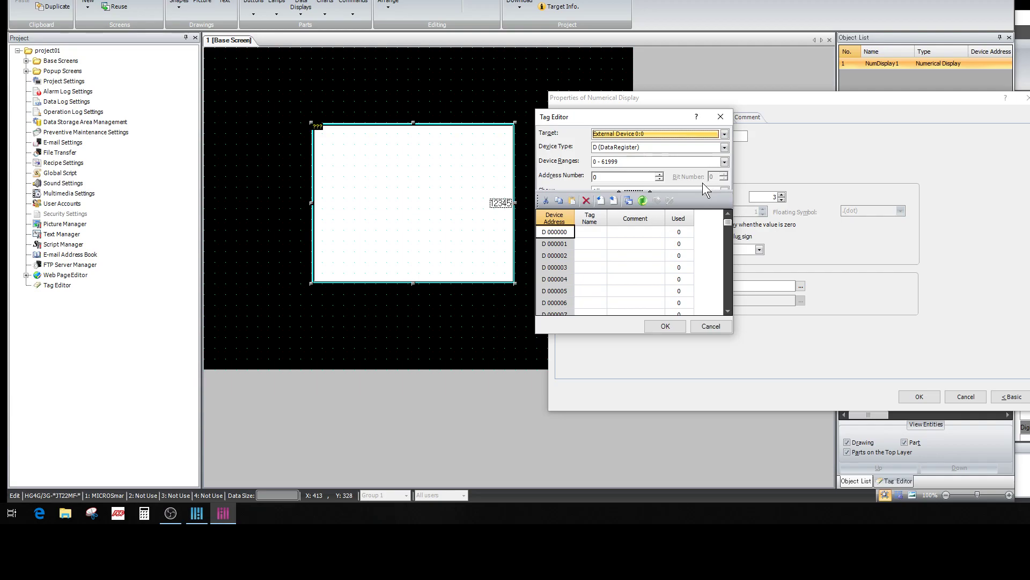
pyautogui.click(558, 232)
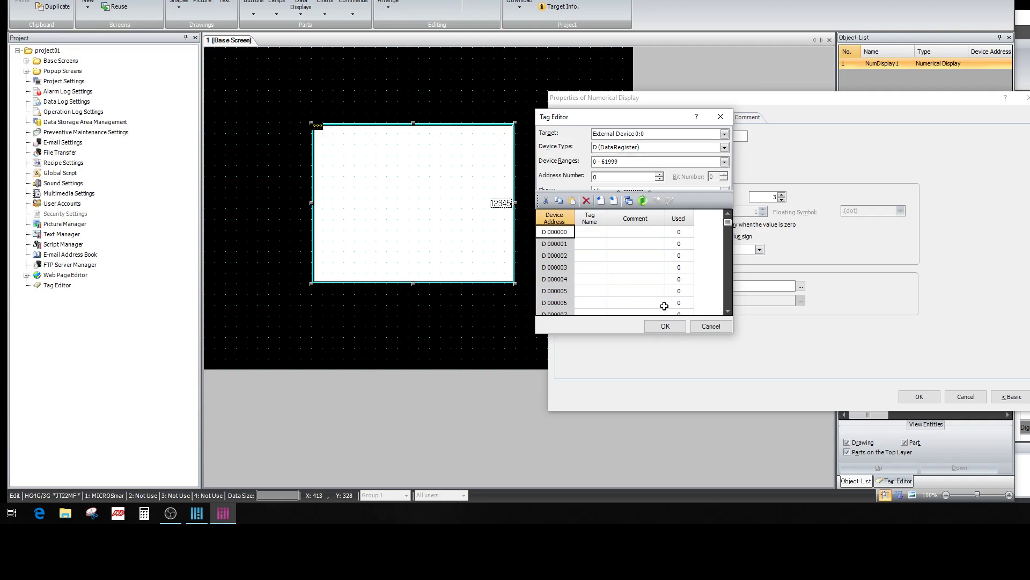
pyautogui.click(672, 328)
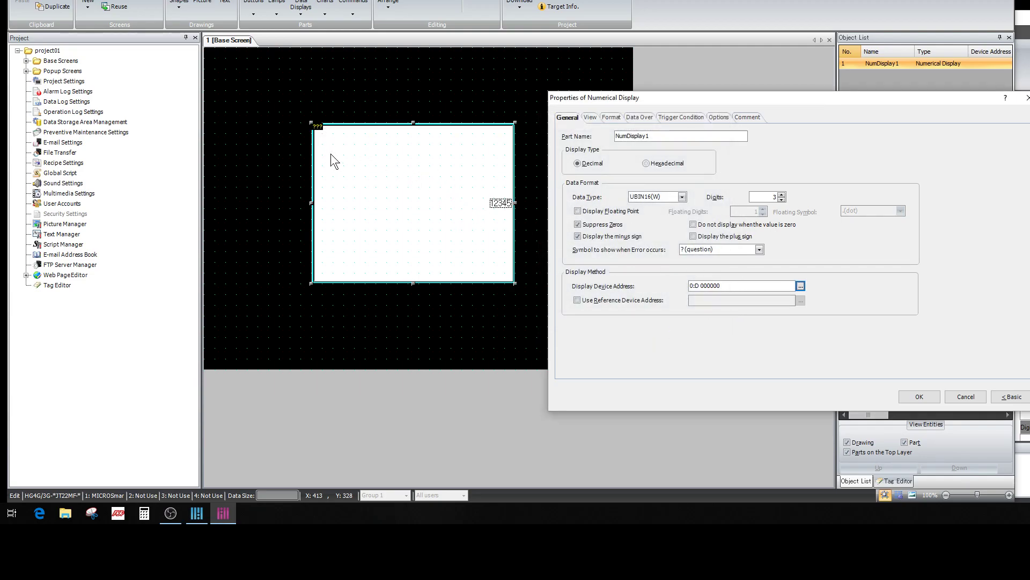
# Review the numerical display's view, format, data-over and options settings, and accept its properties
pyautogui.click(590, 118)
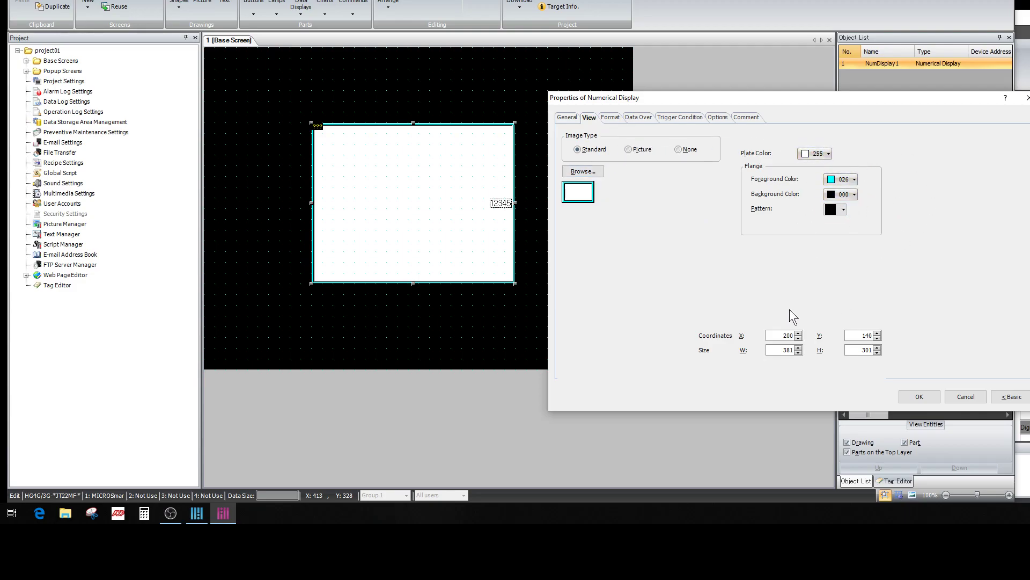
pyautogui.click(611, 118)
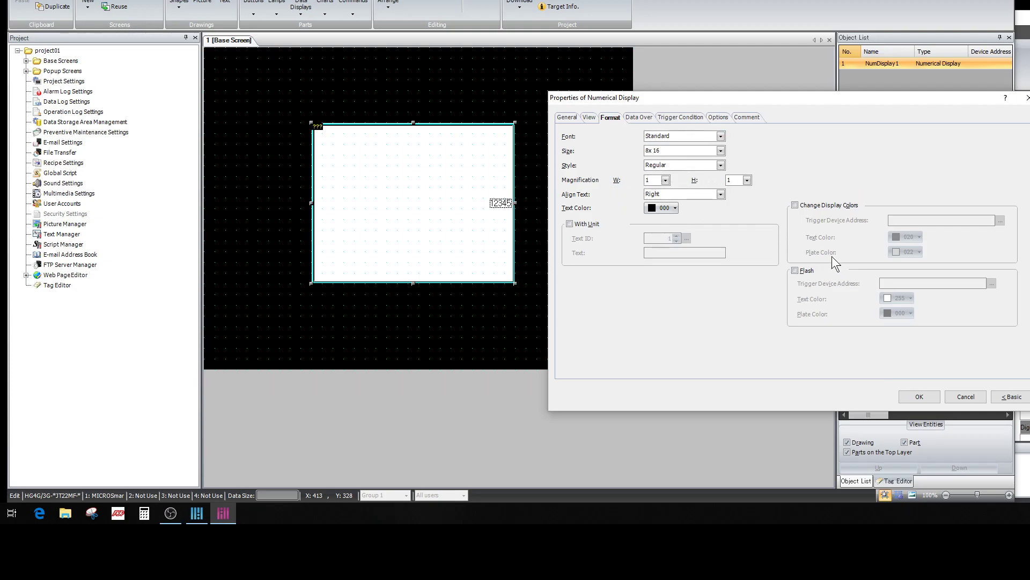
pyautogui.click(642, 118)
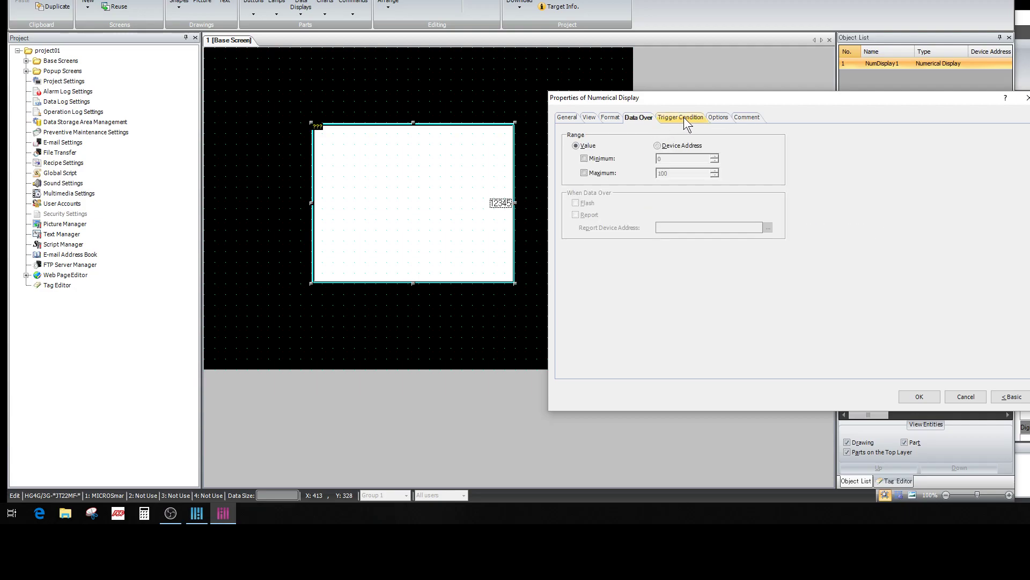
pyautogui.click(718, 117)
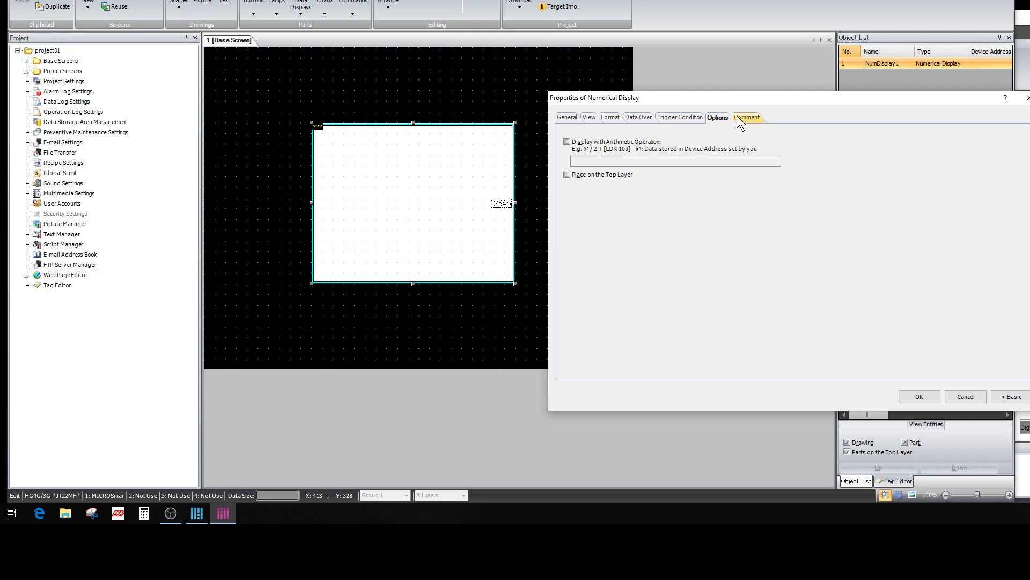
pyautogui.click(639, 117)
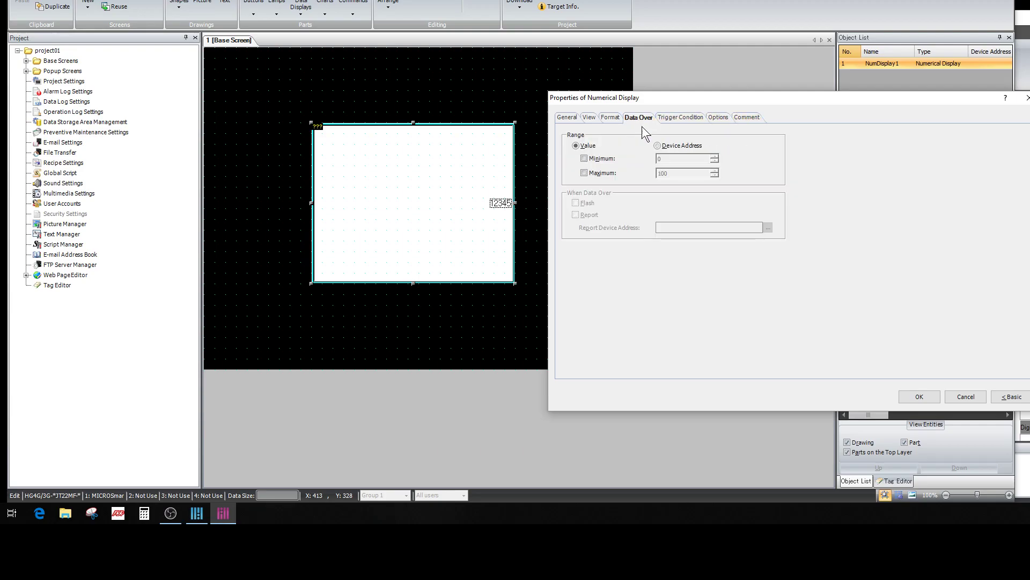
pyautogui.click(920, 397)
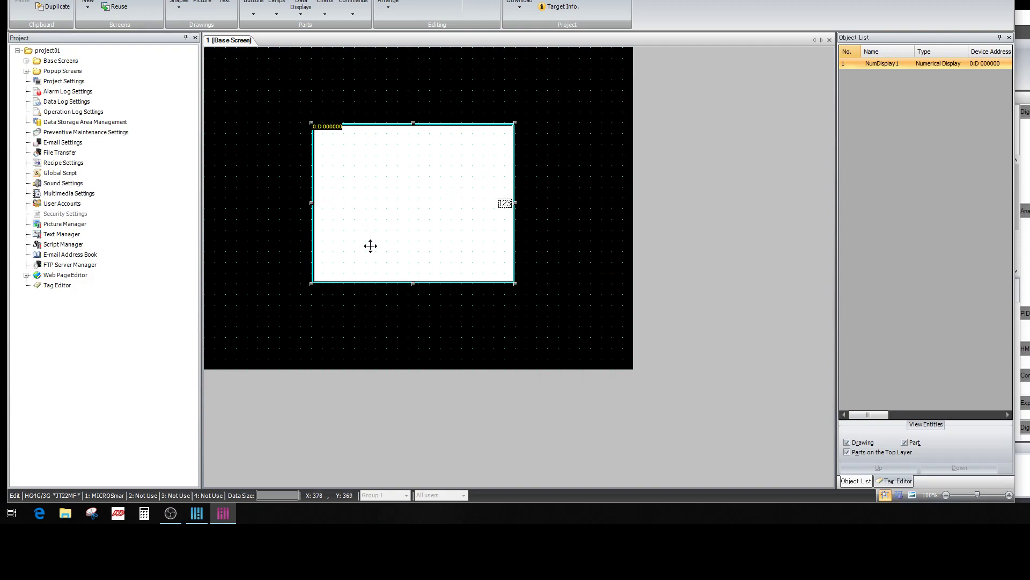
# Reopen the numerical display's properties and set its text to Center alignment and Bold style
pyautogui.doubleClick(470, 203)
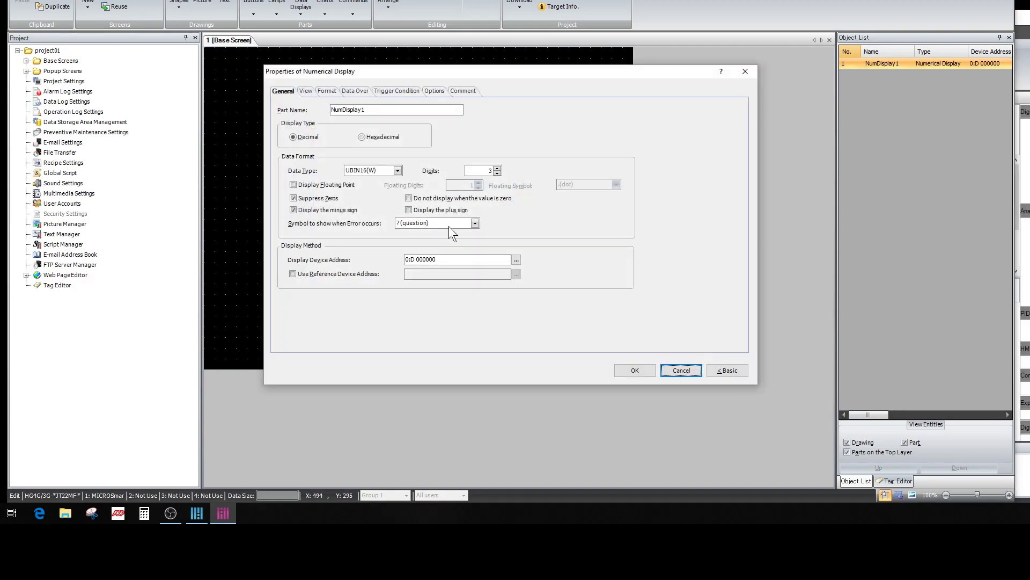
pyautogui.click(329, 92)
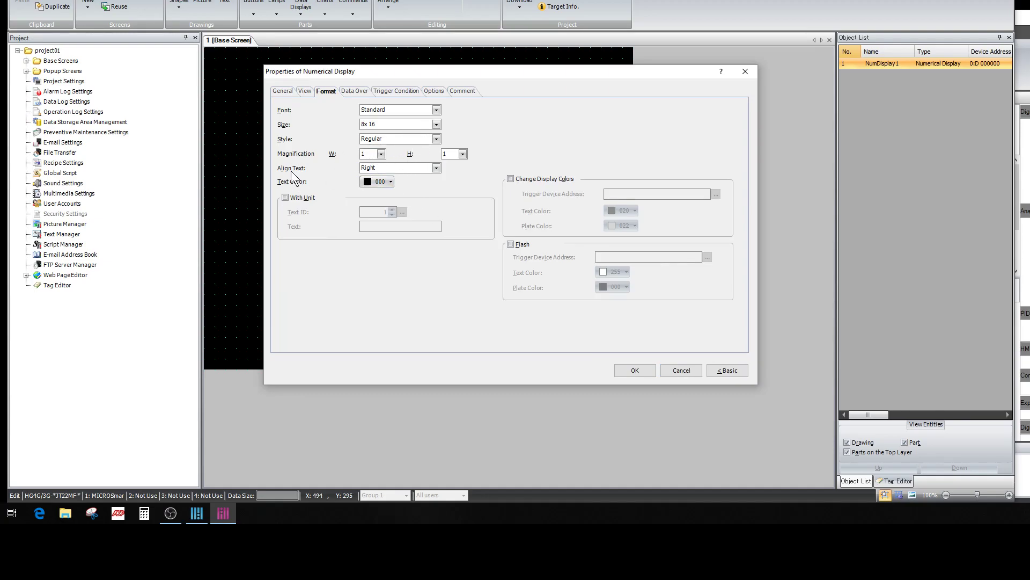
pyautogui.click(438, 167)
pyautogui.click(379, 185)
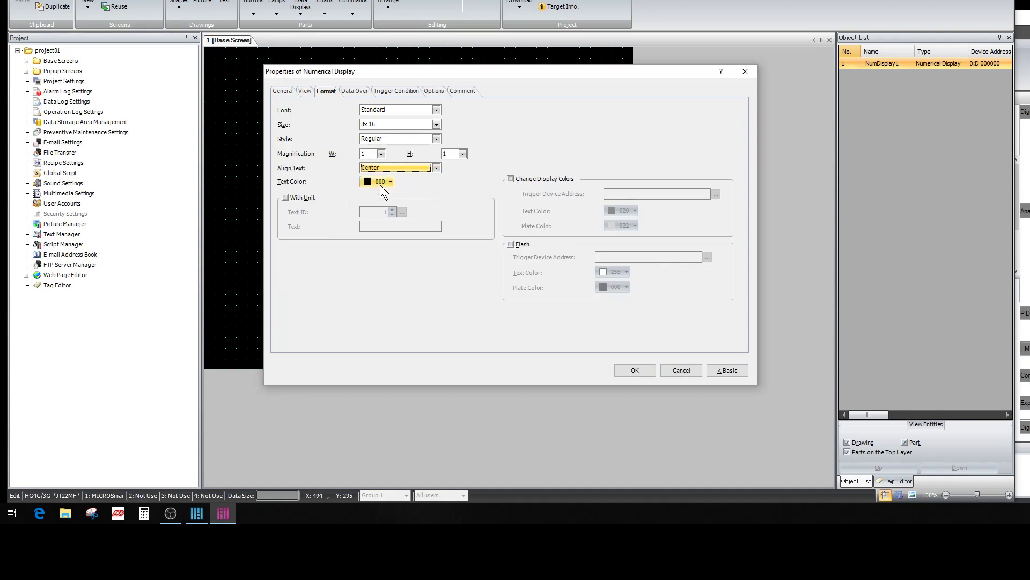
pyautogui.click(437, 135)
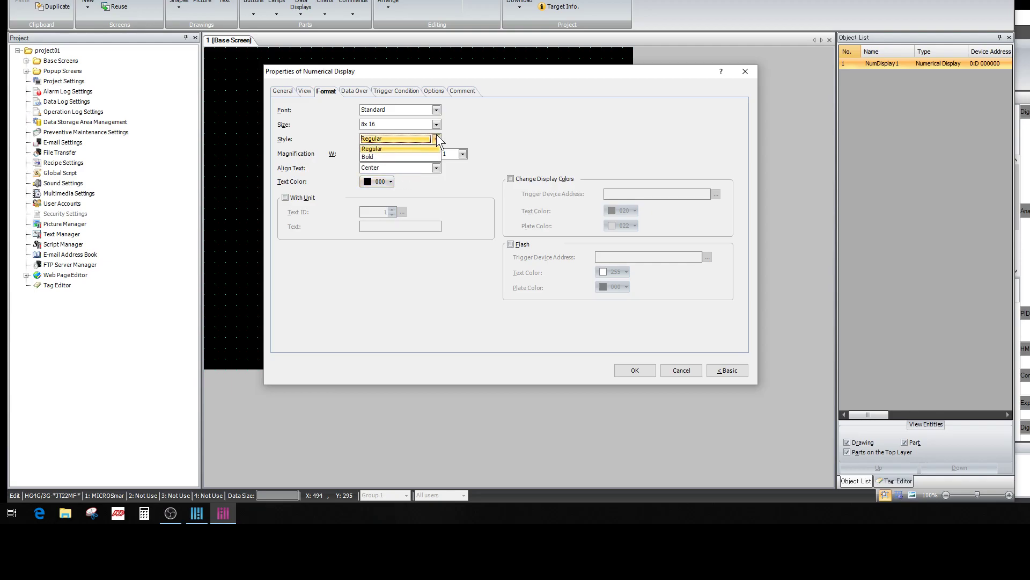
pyautogui.click(369, 154)
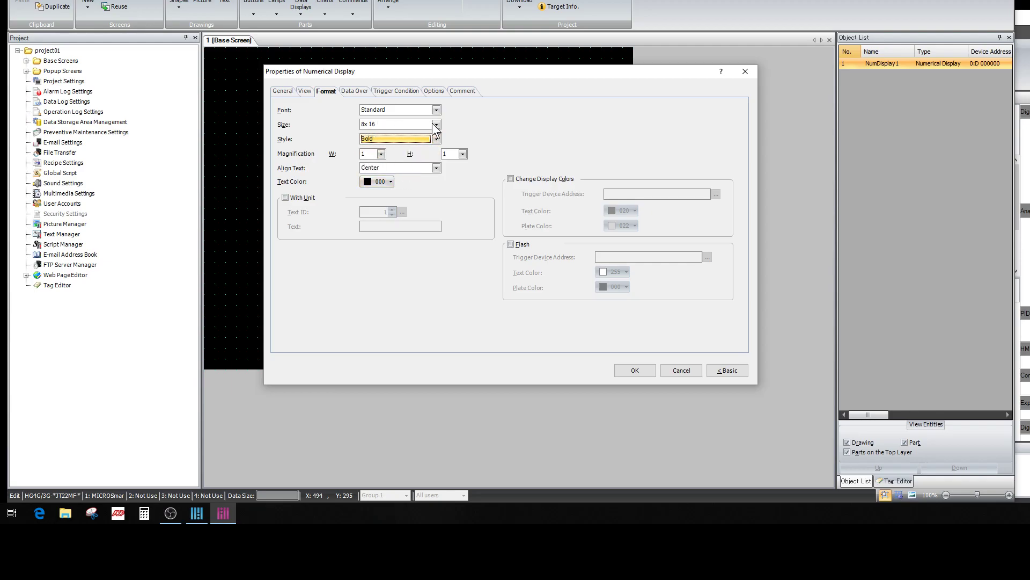
# Set the numerical display's text size to 16x16, keep the Standard font, and accept the properties
pyautogui.click(436, 124)
pyautogui.click(392, 141)
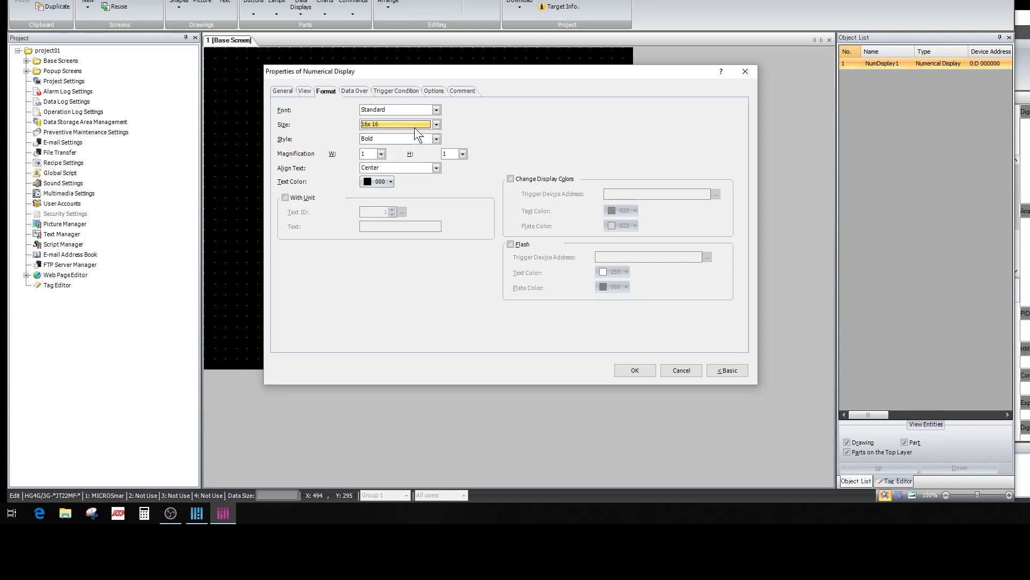
pyautogui.click(436, 110)
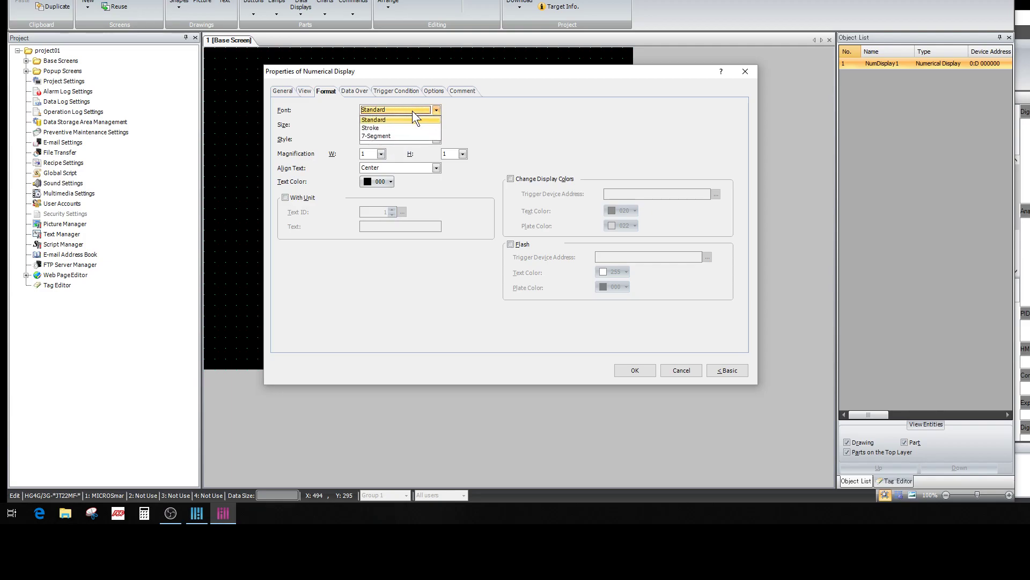
pyautogui.click(479, 110)
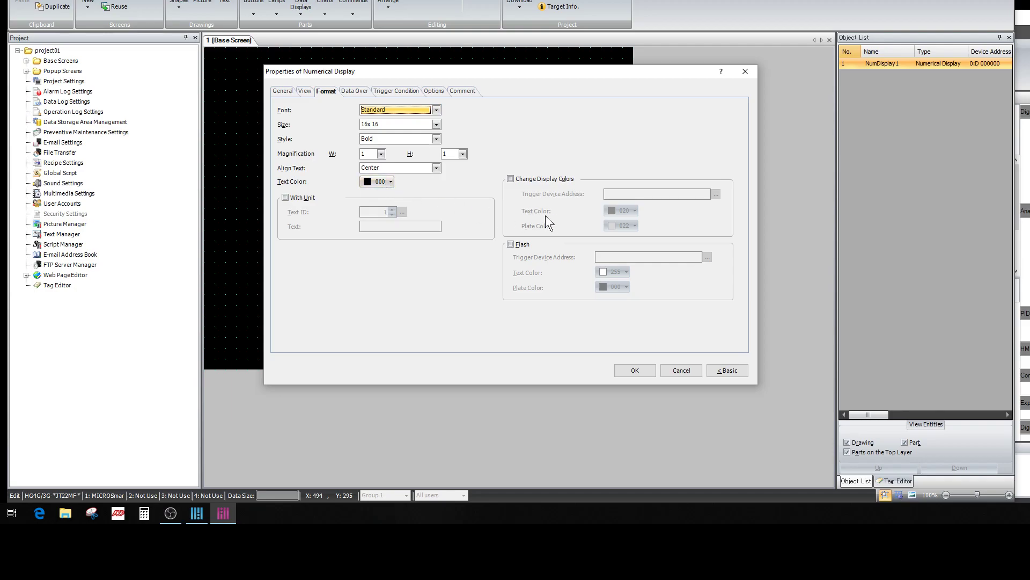
pyautogui.click(305, 91)
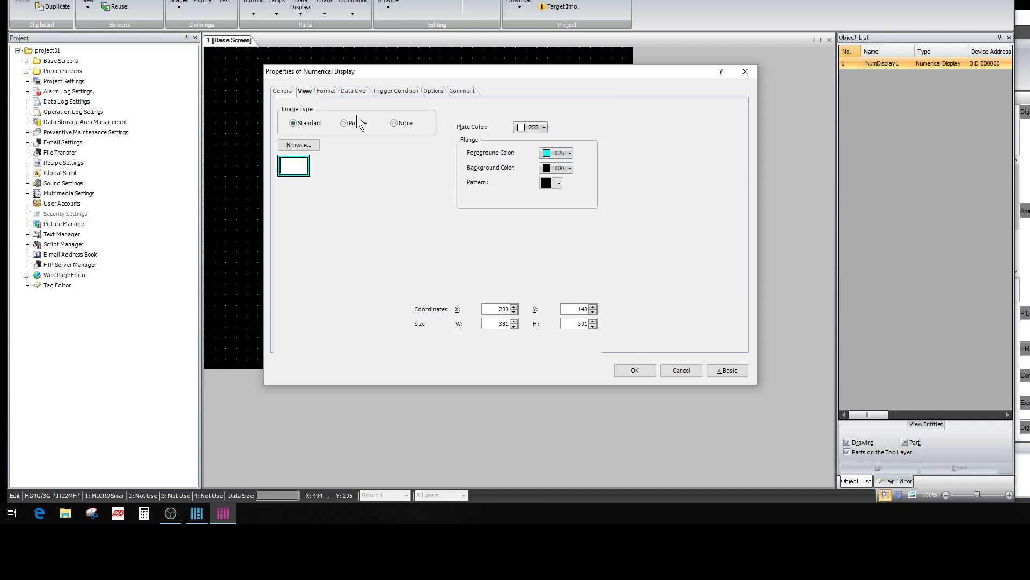
pyautogui.click(635, 370)
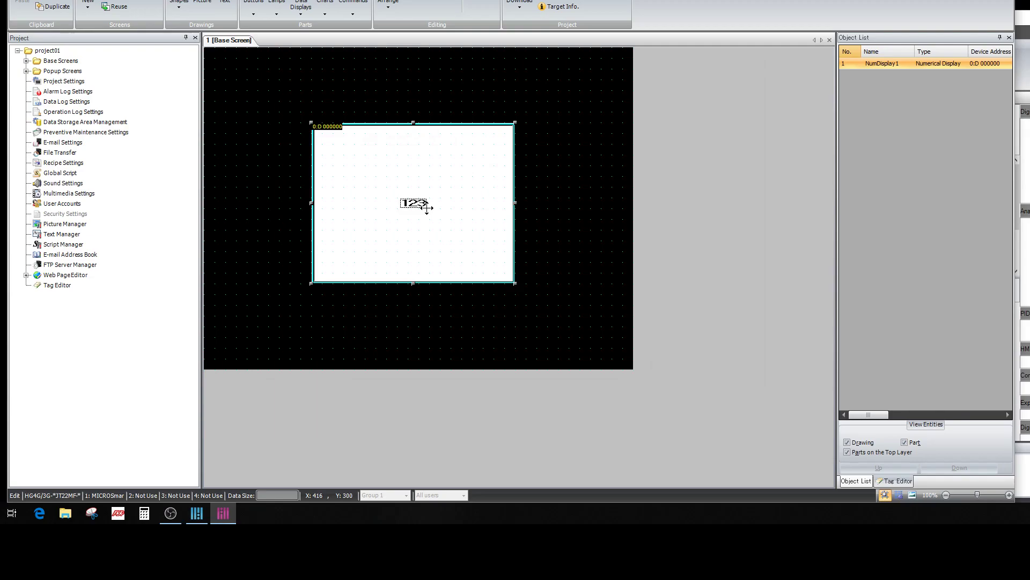
# Open the numerical display's properties again and change its flange foreground color to red (020)
pyautogui.doubleClick(427, 188)
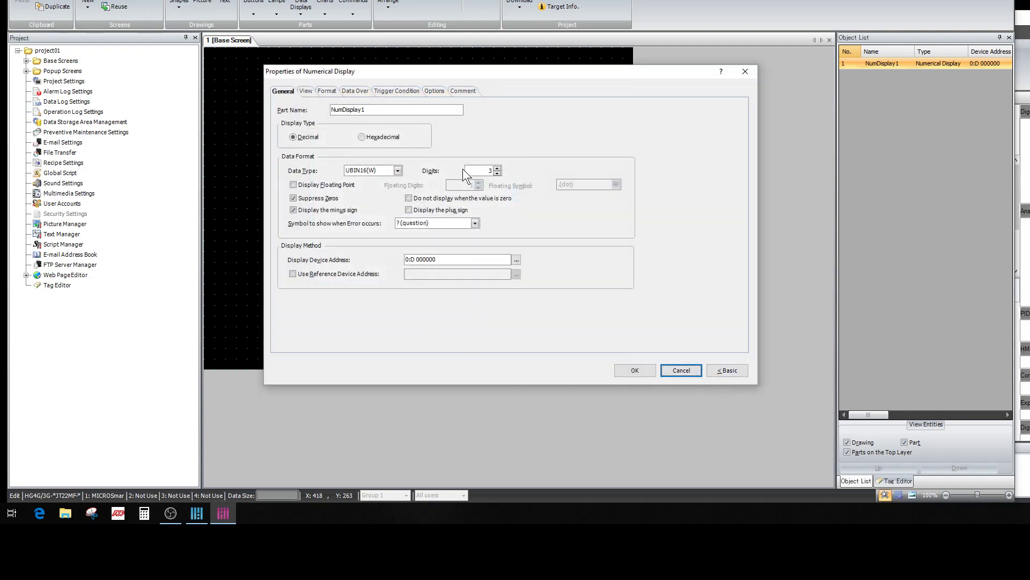
pyautogui.click(305, 92)
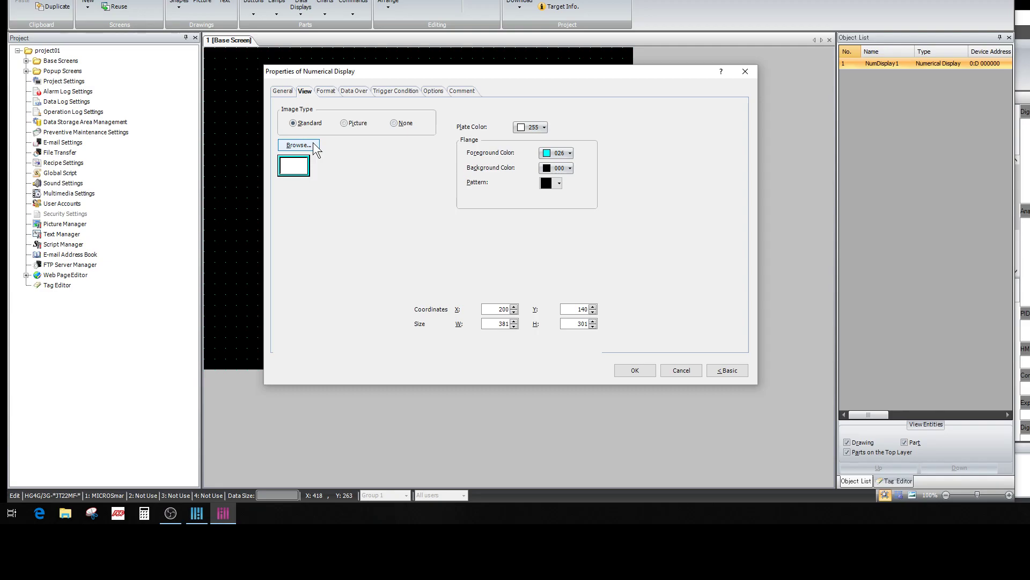
pyautogui.click(570, 153)
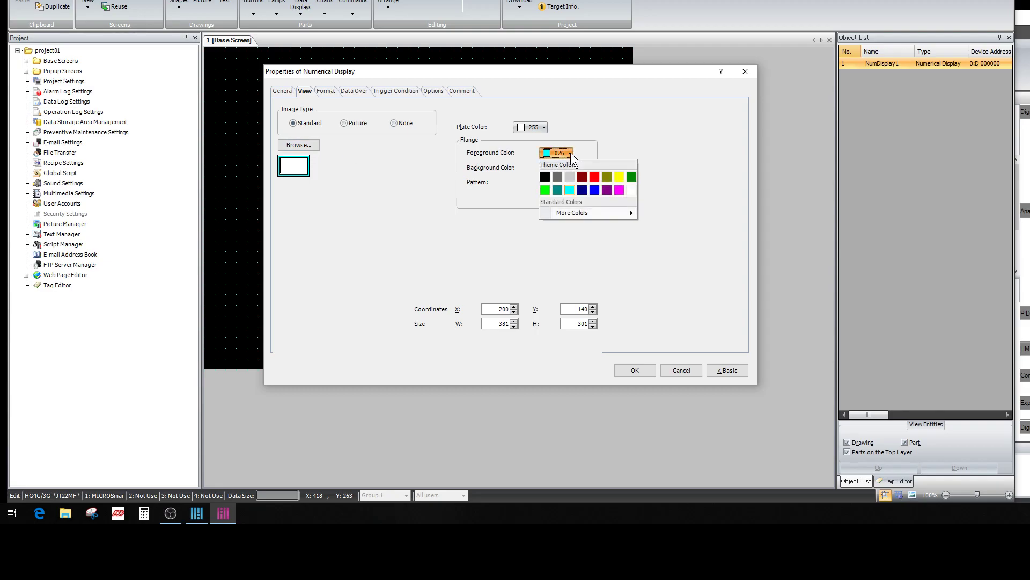
pyautogui.click(593, 177)
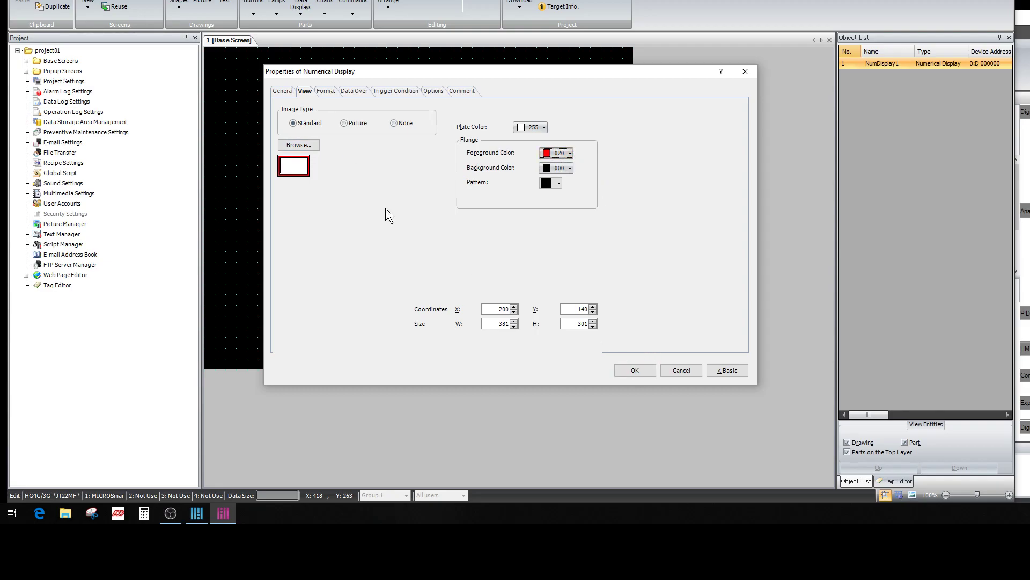
# Set the numerical display's text magnification to 4 in width and 4 in height, accept the properties, and deselect the part
pyautogui.click(333, 91)
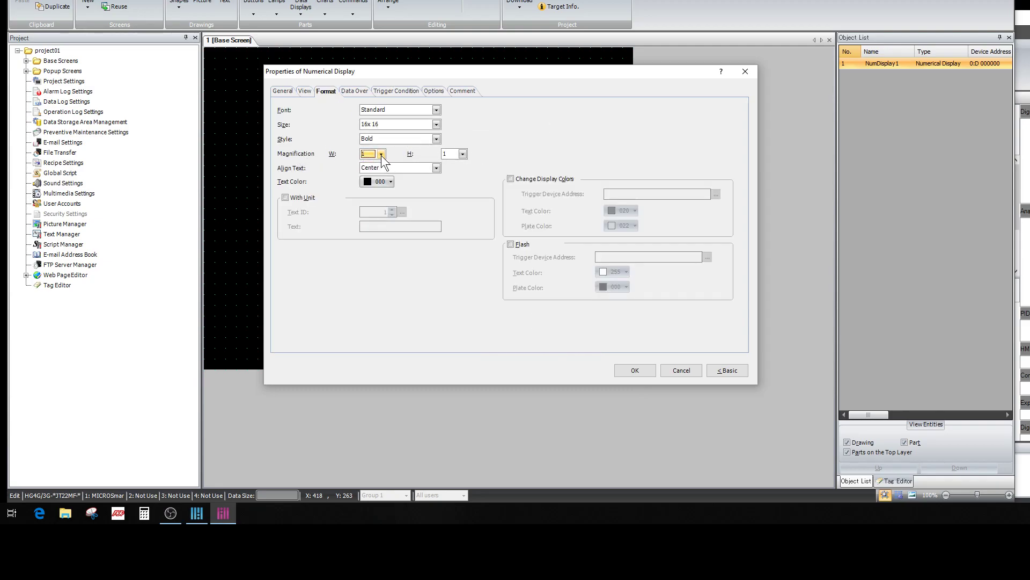
pyautogui.click(369, 192)
pyautogui.click(462, 154)
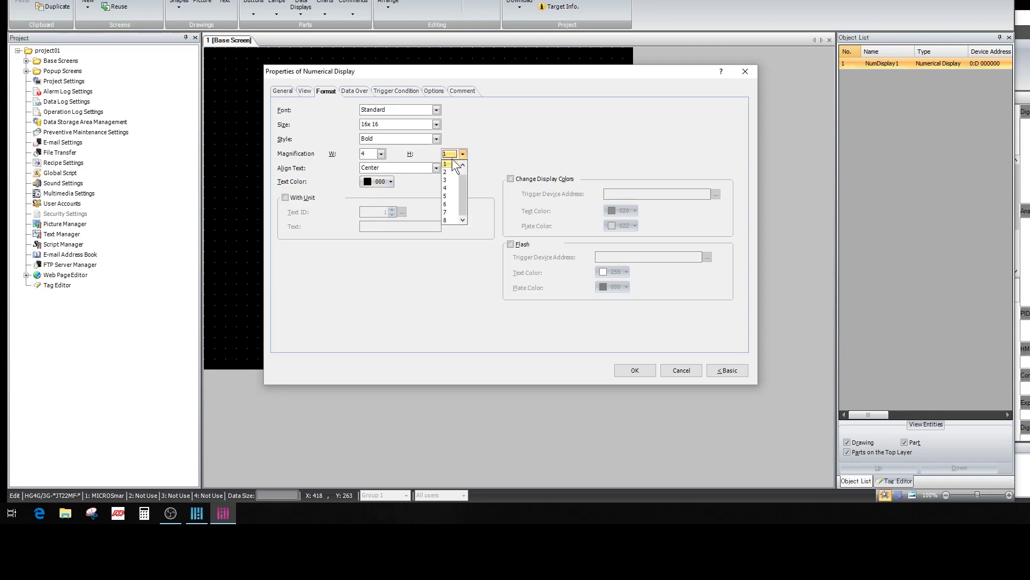
pyautogui.click(447, 188)
pyautogui.click(646, 374)
pyautogui.click(568, 222)
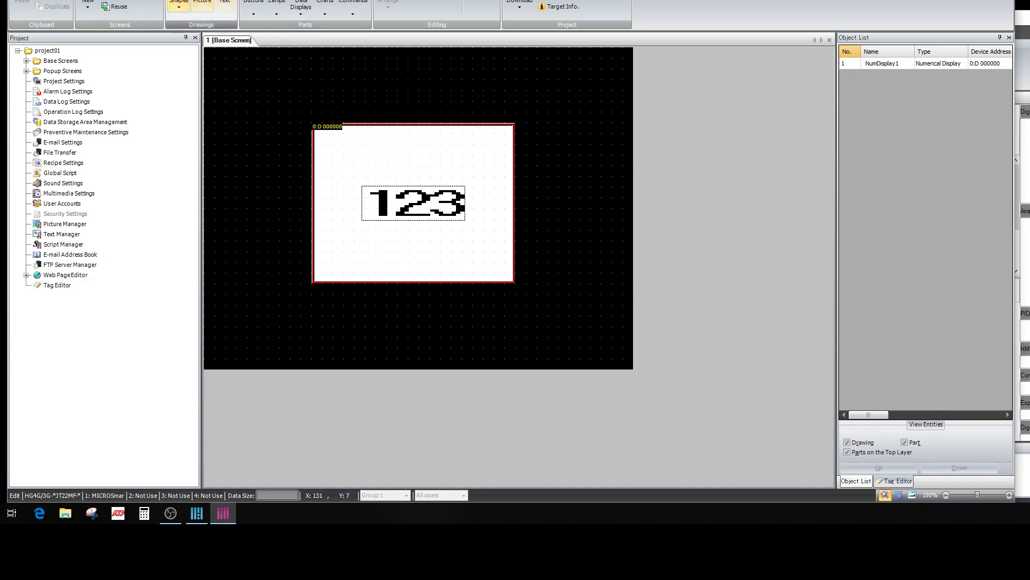
pyautogui.click(204, 0)
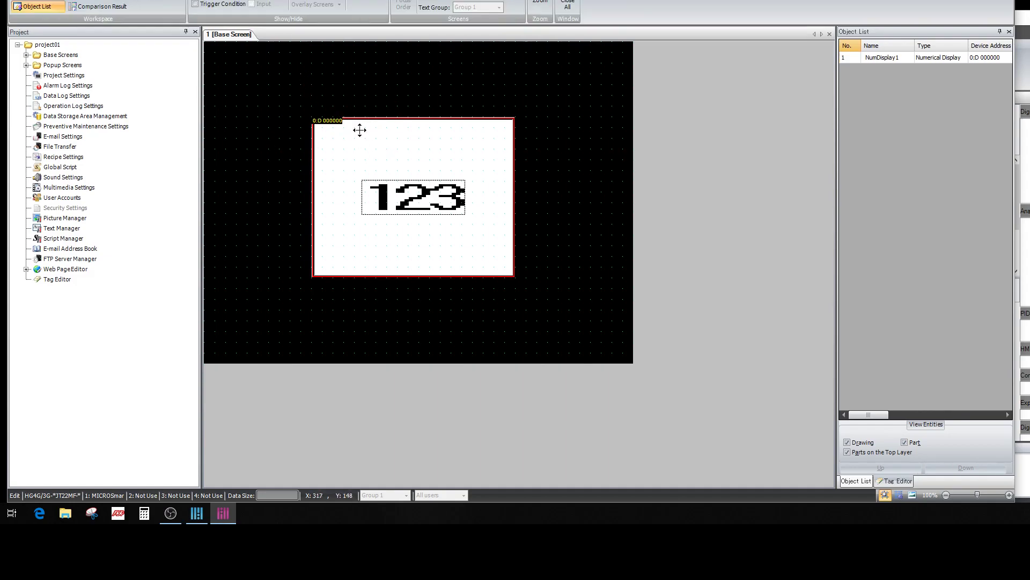
pyautogui.click(195, 3)
pyautogui.click(196, 4)
pyautogui.hotkey('alt', 'F4')
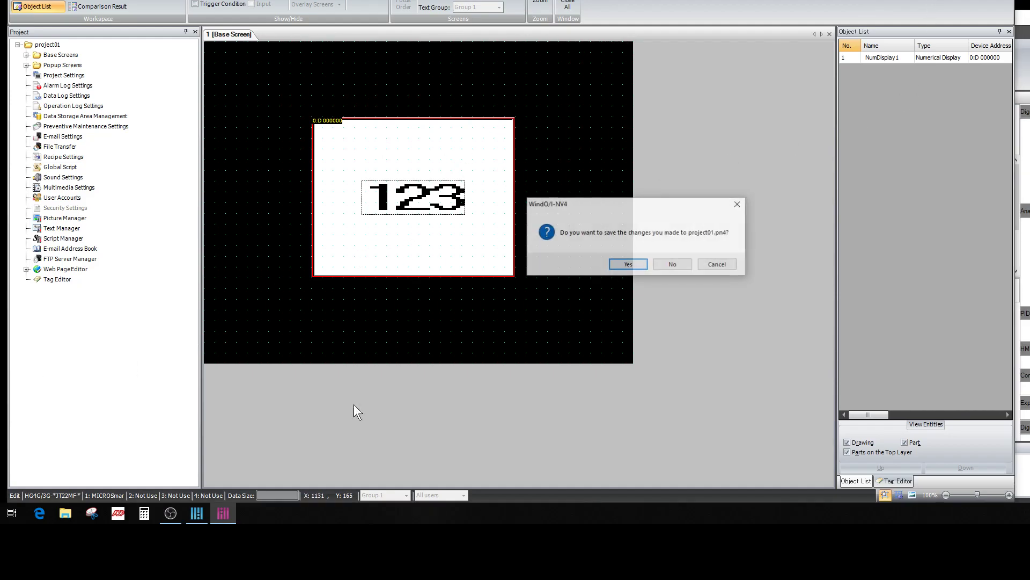
pyautogui.click(637, 266)
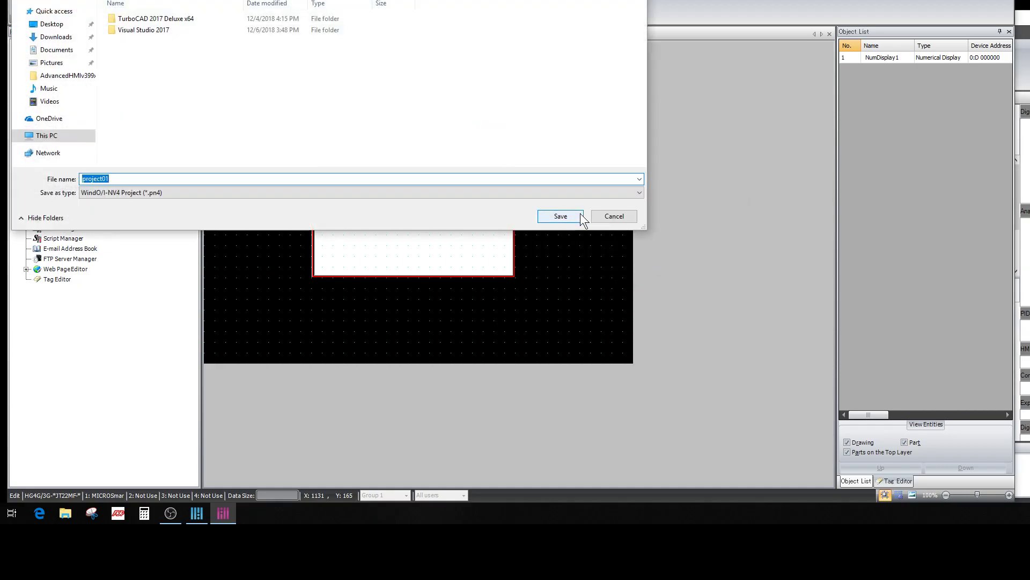
pyautogui.click(614, 216)
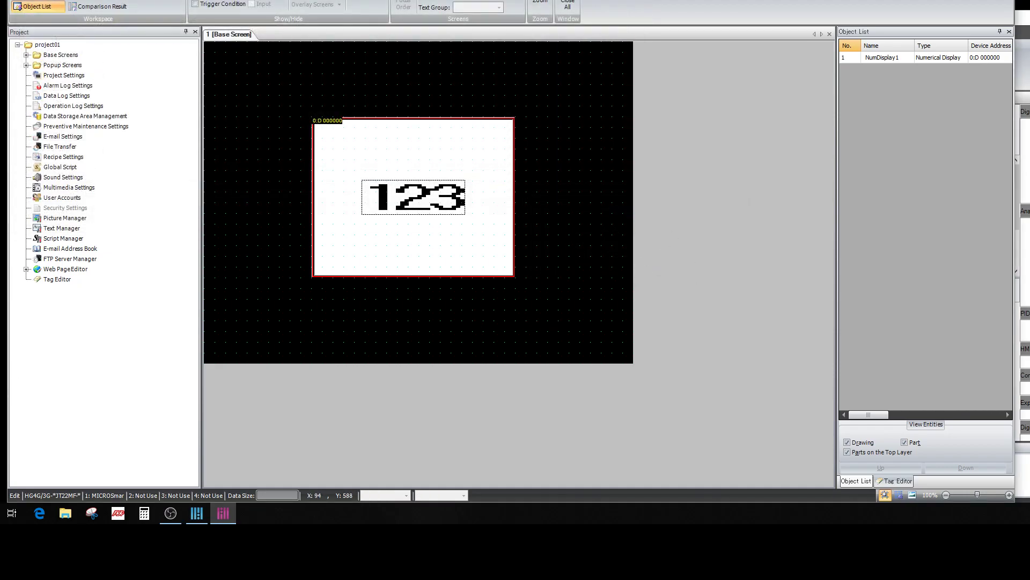